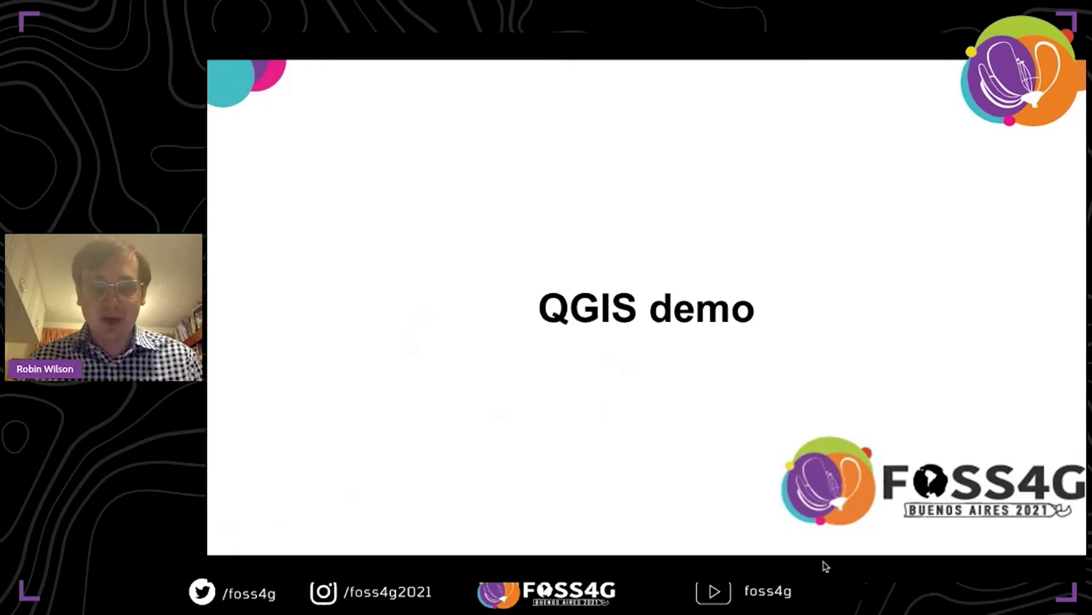
- Leave the slideshow, switch to QGIS and identify the Ridley Plain point in the Airfields layer to inspect its attributes
{"action": "key", "text": "Escape"}
{"action": "left_click", "coordinate": [910, 563]}
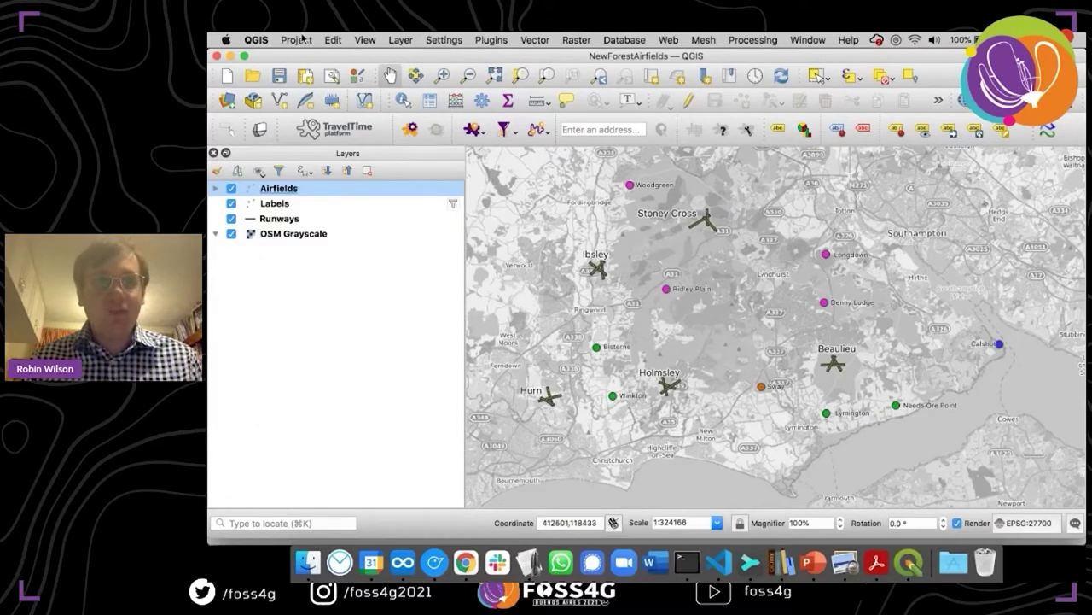
{"action": "left_click", "coordinate": [402, 100]}
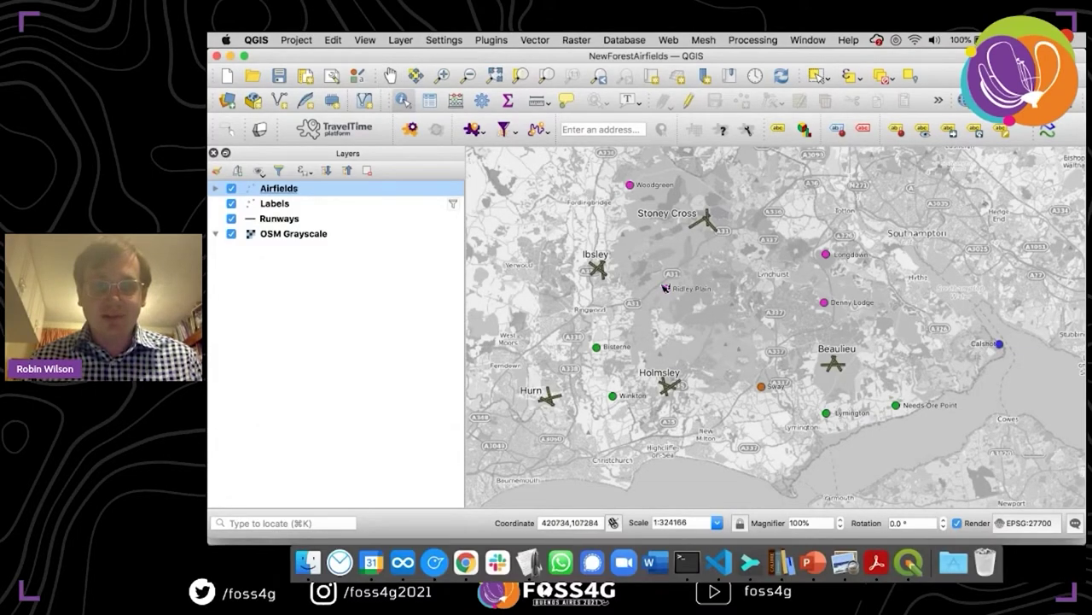
{"action": "left_click", "coordinate": [669, 291]}
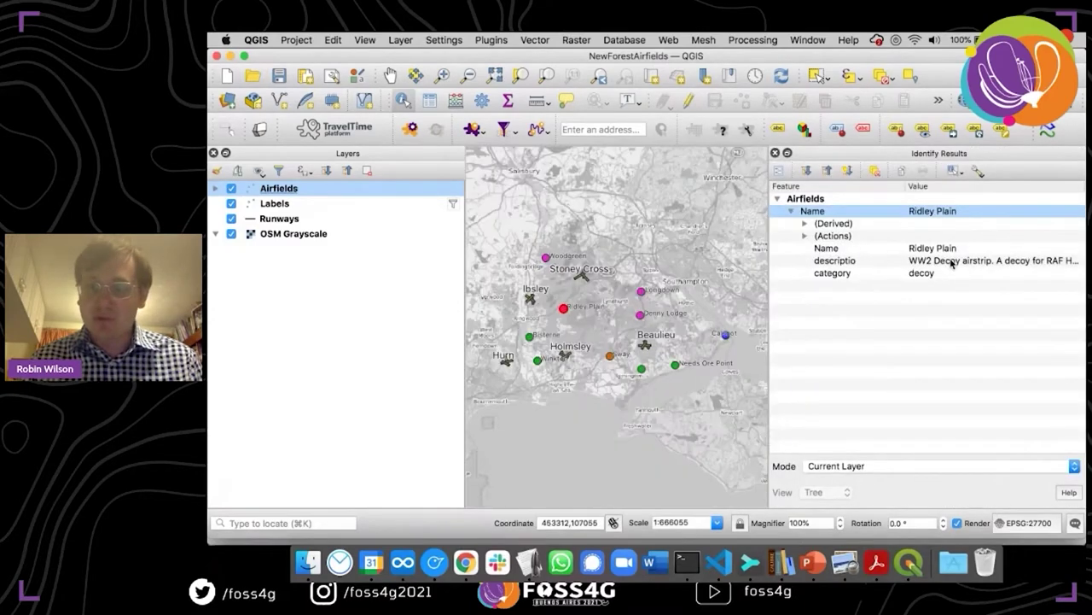
{"action": "left_click", "coordinate": [775, 153]}
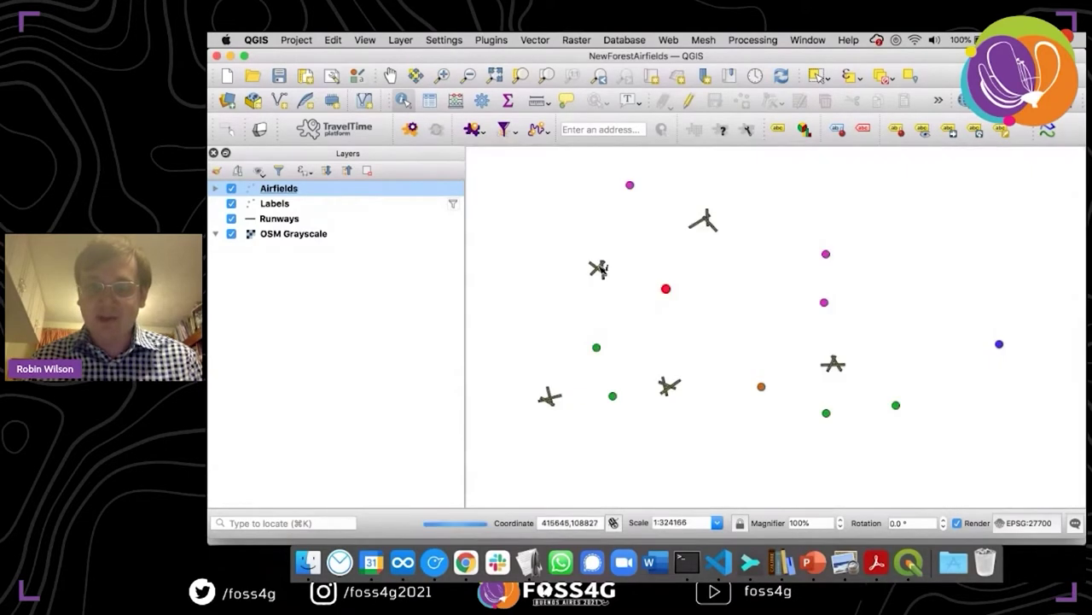
- Identify a runway at Ibsley in the Runways layer to inspect its attributes, and close the results
{"action": "left_click", "coordinate": [290, 219]}
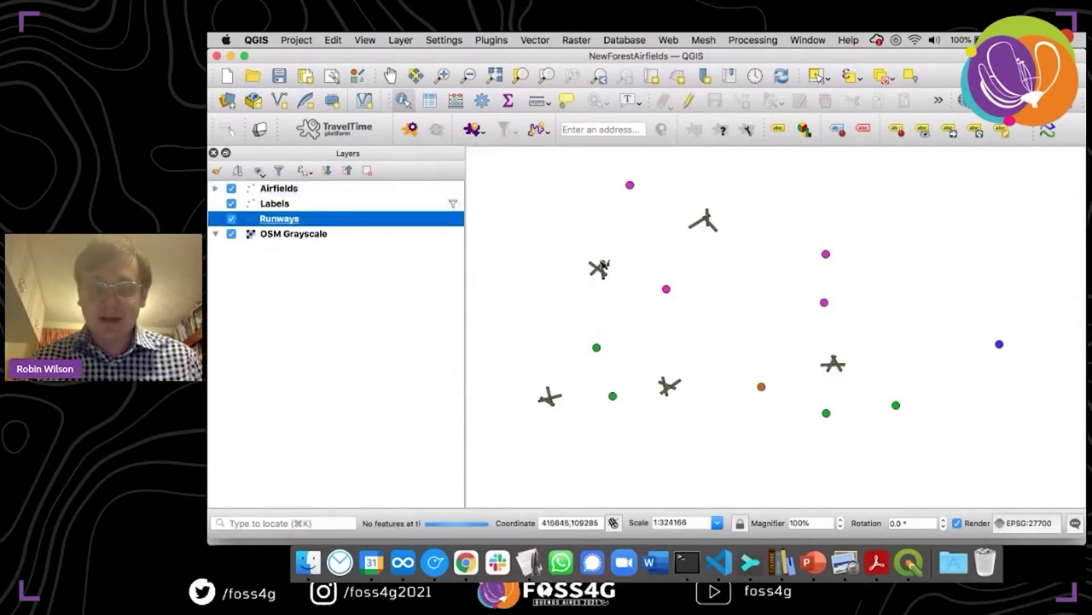
{"action": "left_click", "coordinate": [600, 269]}
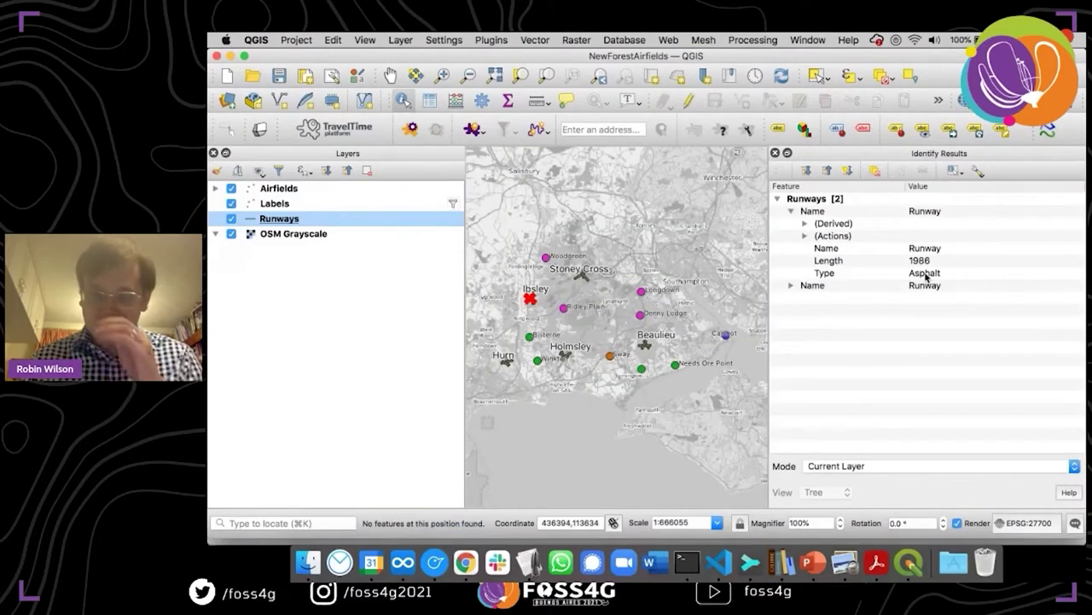
{"action": "left_click", "coordinate": [775, 153]}
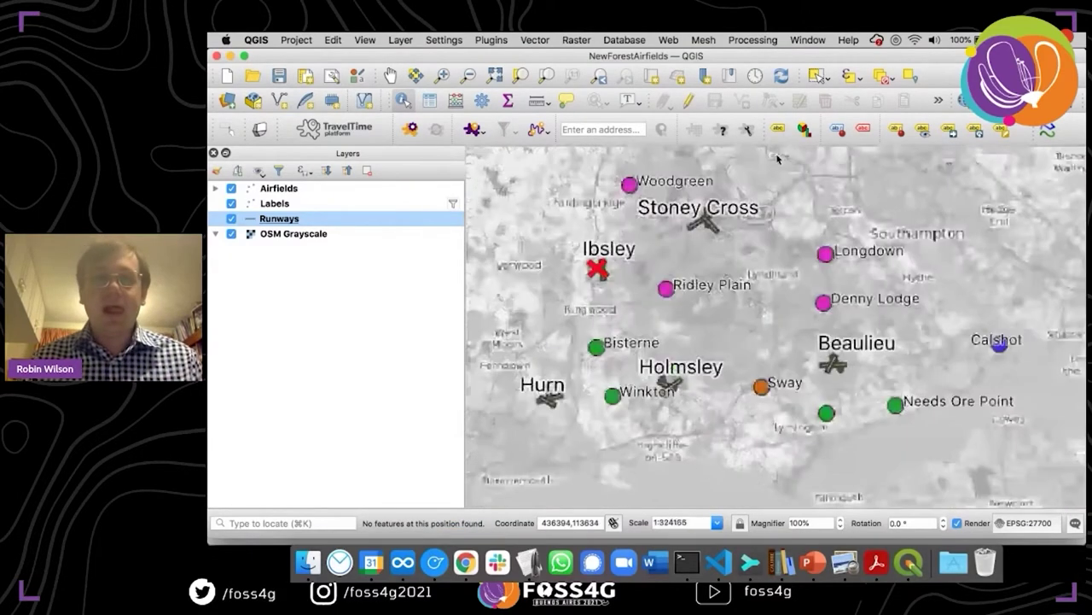
- Open the project's existing print layout, Layout 1
{"action": "left_click", "coordinate": [295, 40]}
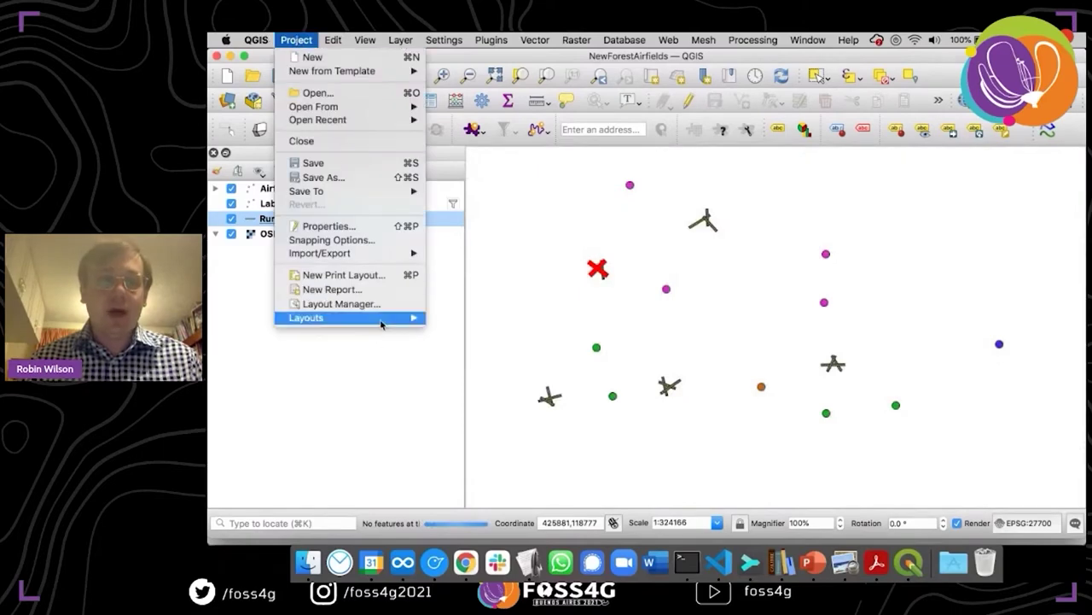
{"action": "mouse_move", "coordinate": [382, 318]}
{"action": "left_click", "coordinate": [443, 320]}
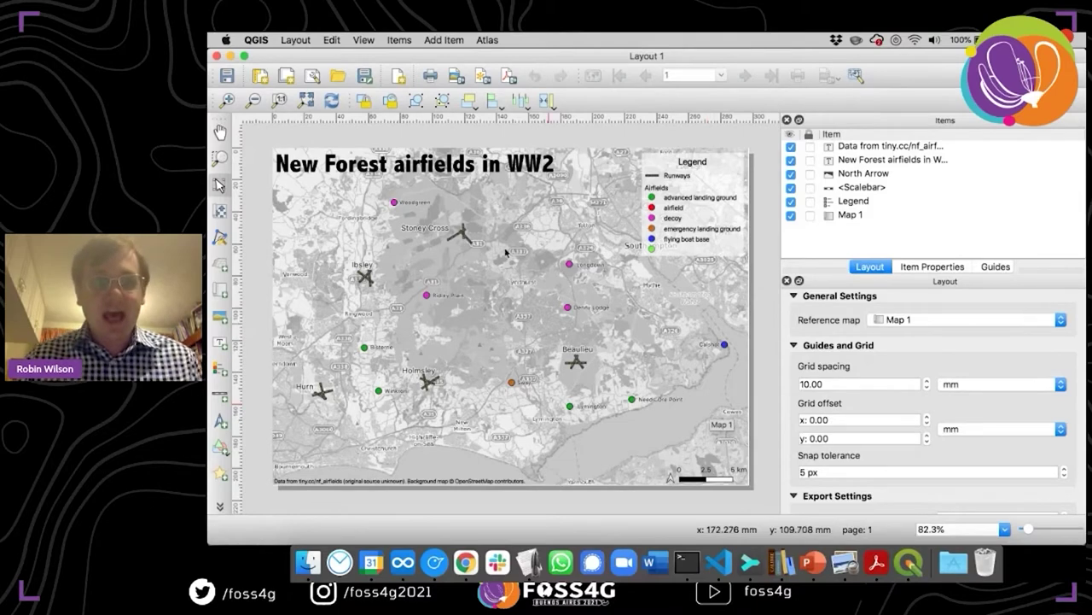
- Start a PDF export of the layout into the New Forest Airfields folder with the file name FOSS4G
{"action": "left_click", "coordinate": [295, 40]}
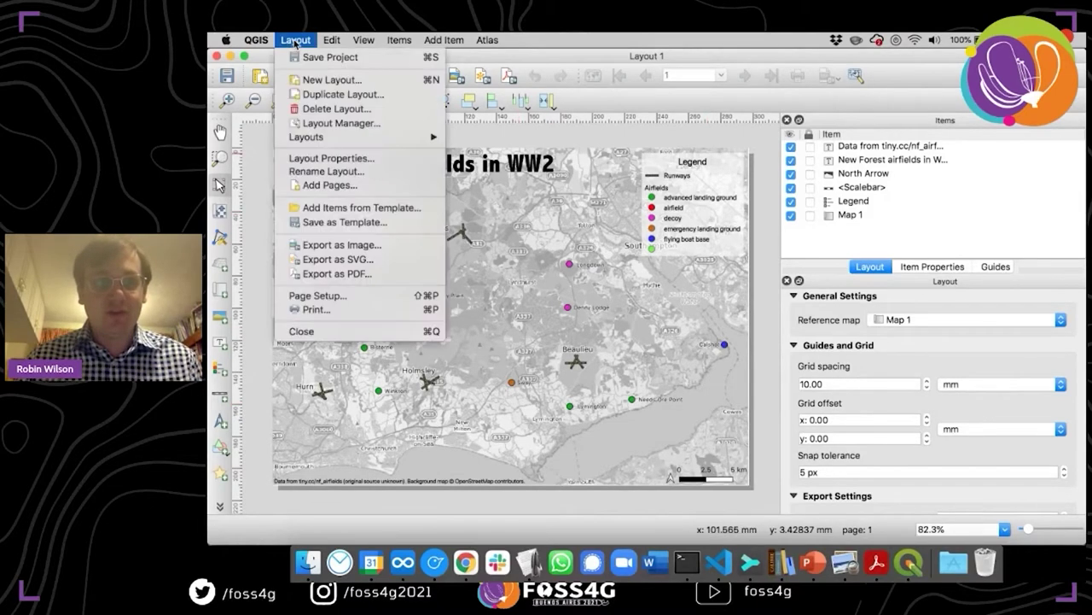
{"action": "left_click", "coordinate": [352, 276]}
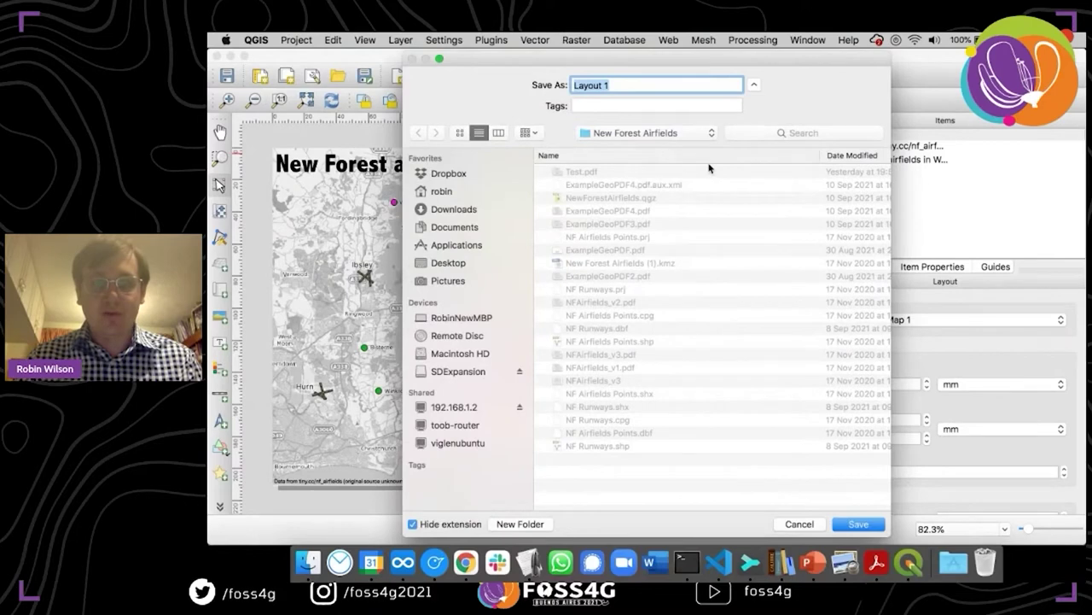
{"action": "type", "text": "FOSS4G"}
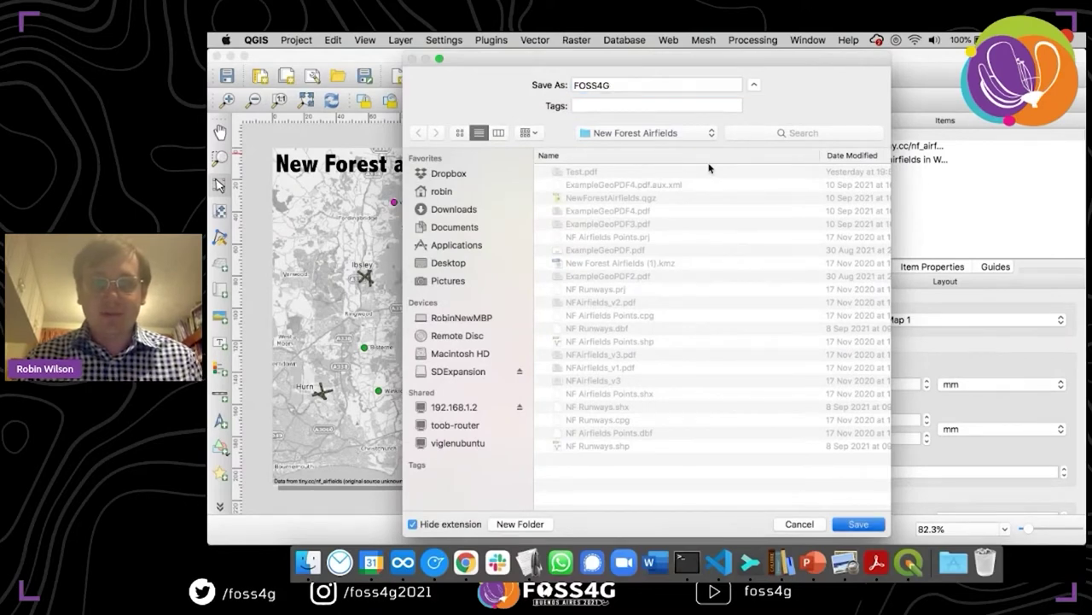
{"action": "key", "text": "Return"}
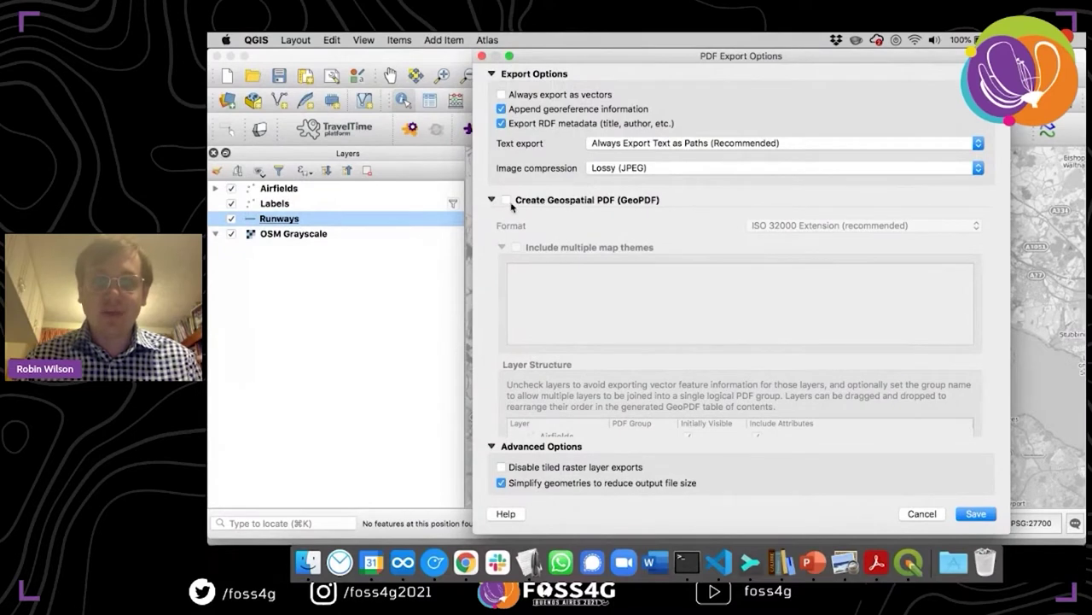
- Enable Create Geospatial PDF (GeoPDF), review its format and layer structure options, and save the export
{"action": "left_click", "coordinate": [506, 199]}
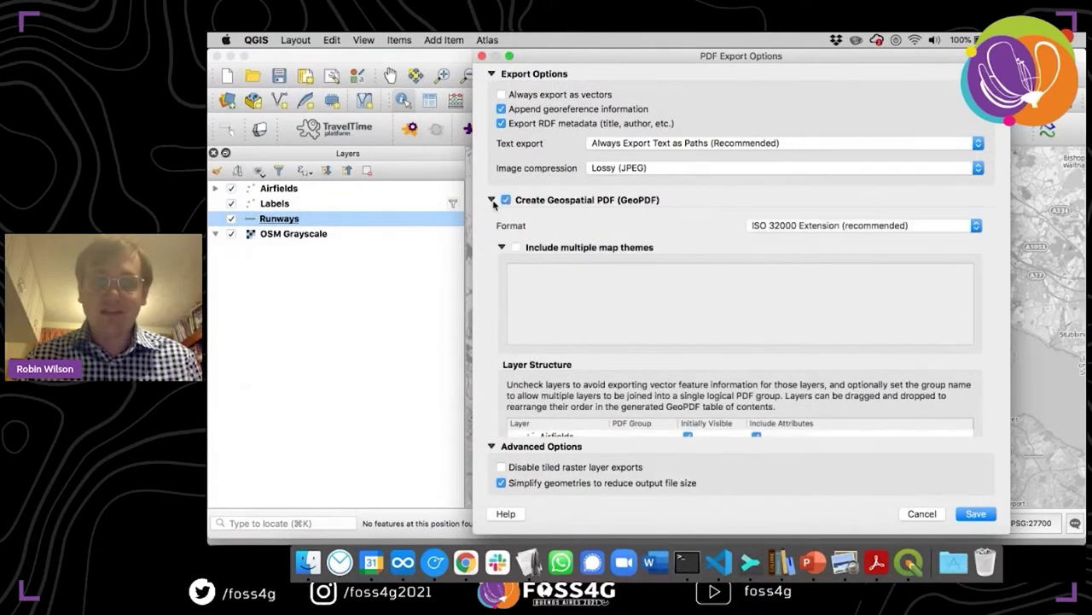
{"action": "left_click", "coordinate": [492, 201]}
{"action": "left_click", "coordinate": [492, 203]}
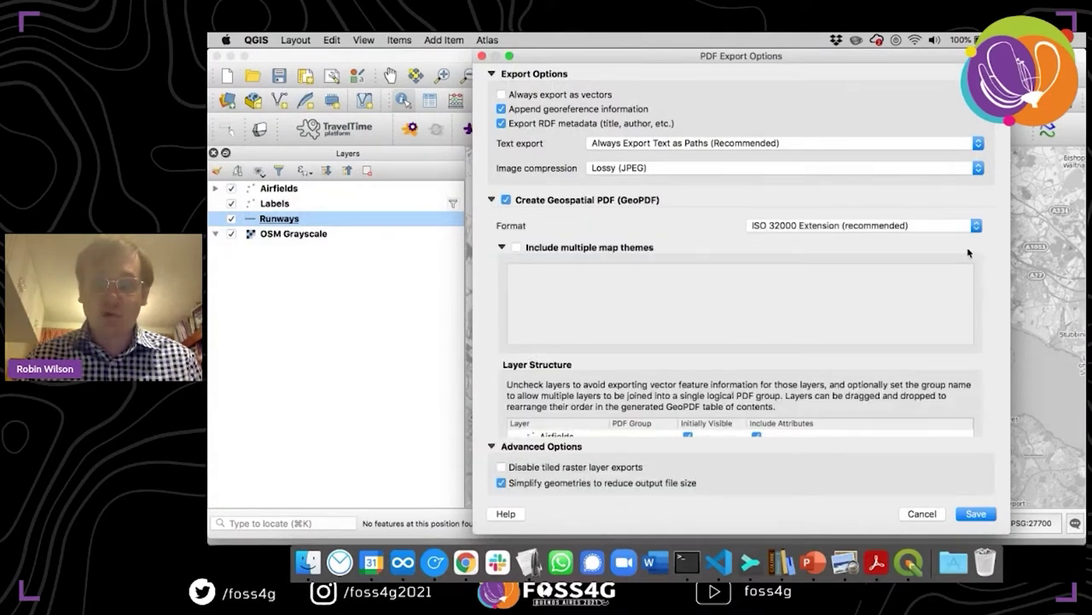
{"action": "scroll", "coordinate": [973, 382], "scroll_direction": "down", "scroll_amount": 5}
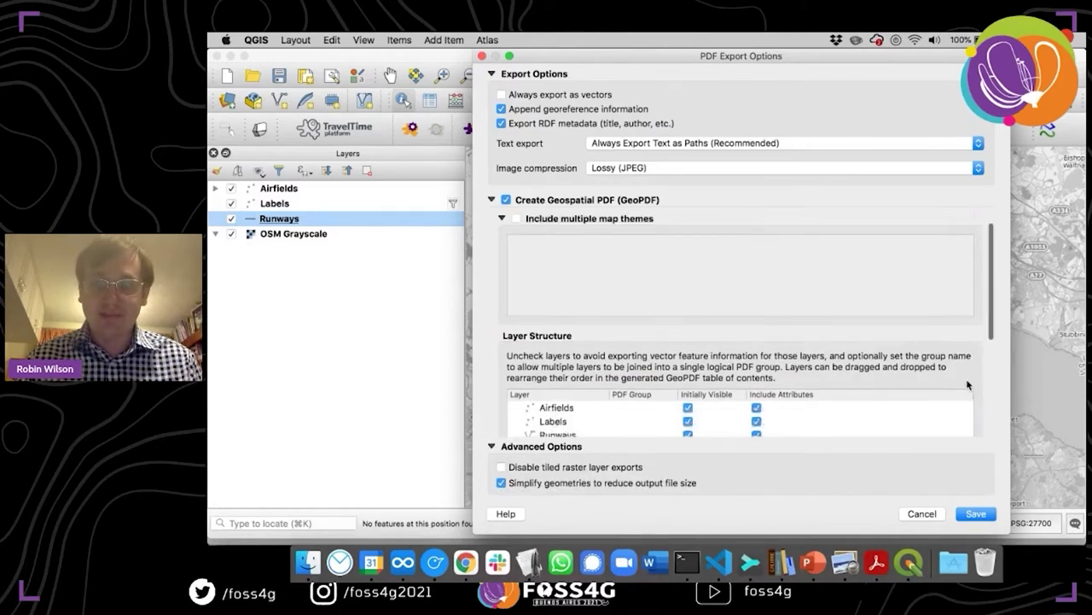
{"action": "scroll", "coordinate": [982, 402], "scroll_direction": "up", "scroll_amount": 5}
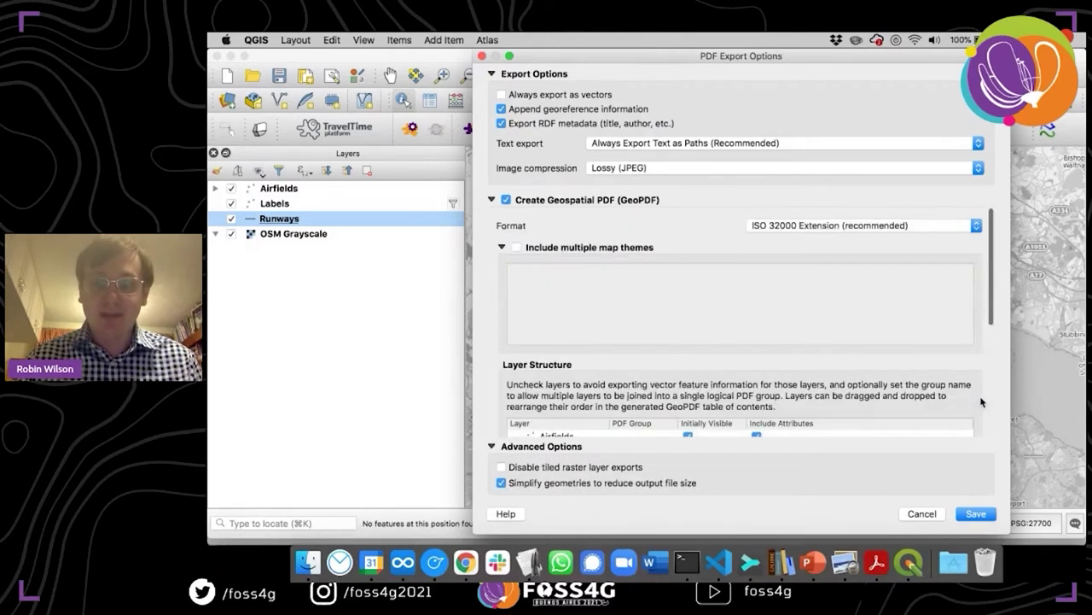
{"action": "left_click", "coordinate": [976, 514]}
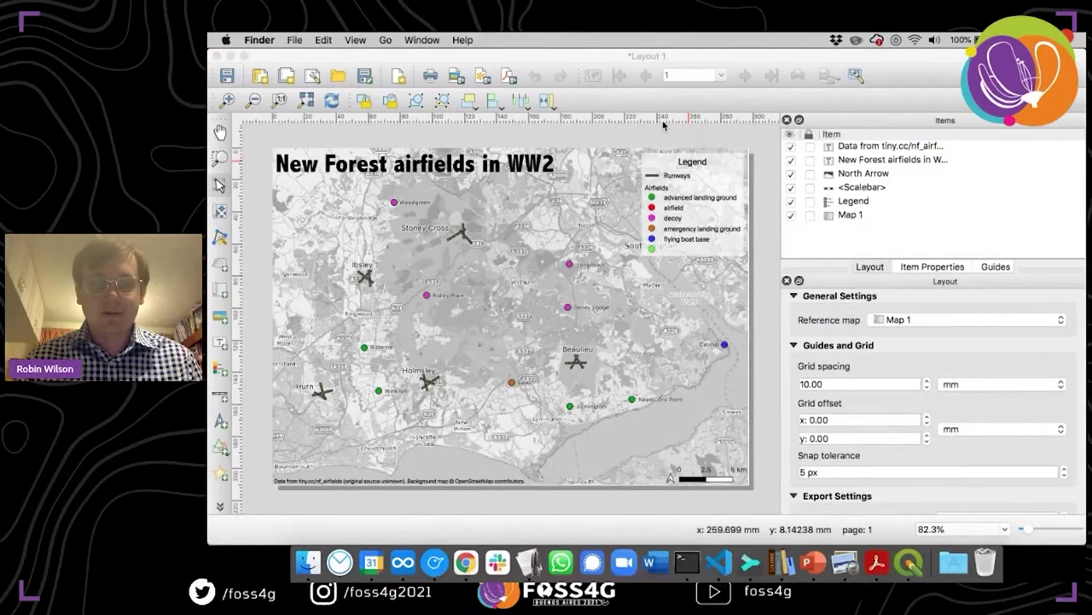
- Open the exported FOSS4G.pdf in Preview and view the whole map page
{"action": "key", "text": "super+o"}
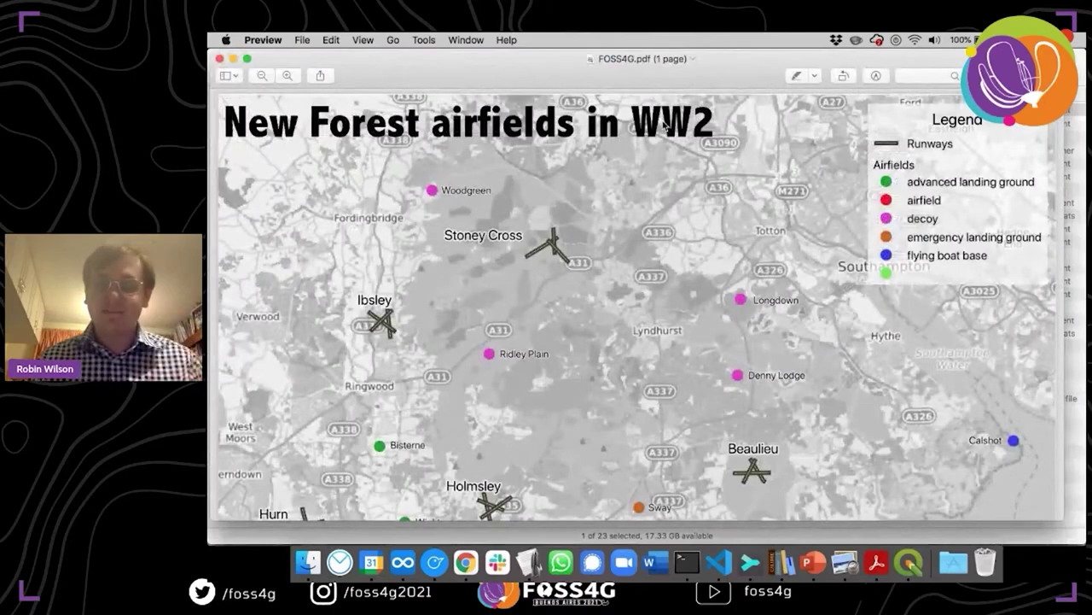
{"action": "key", "text": "super+minus"}
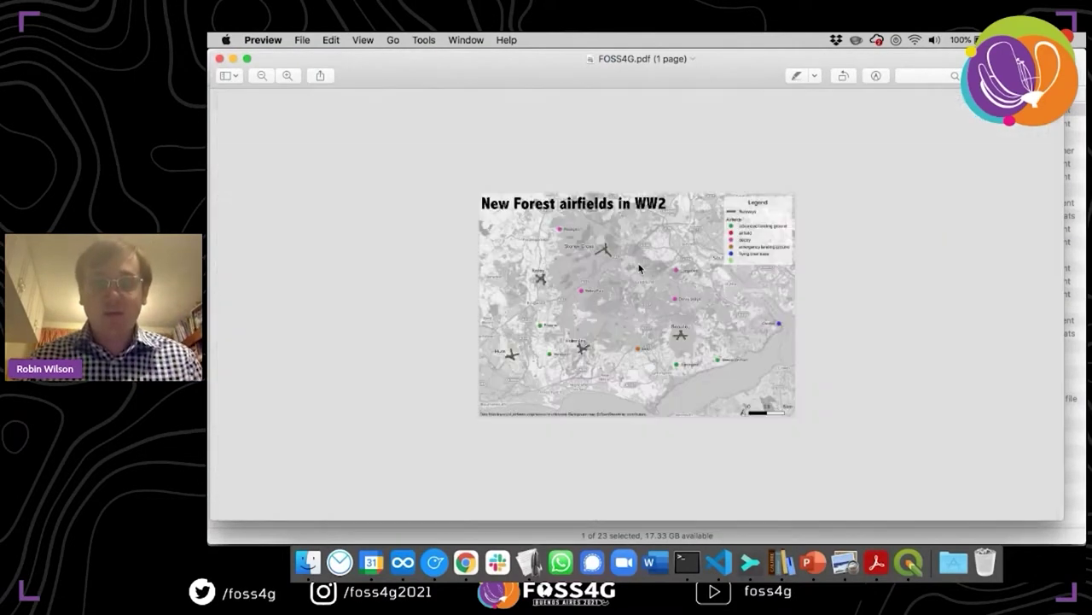
{"action": "key", "text": "super+plus"}
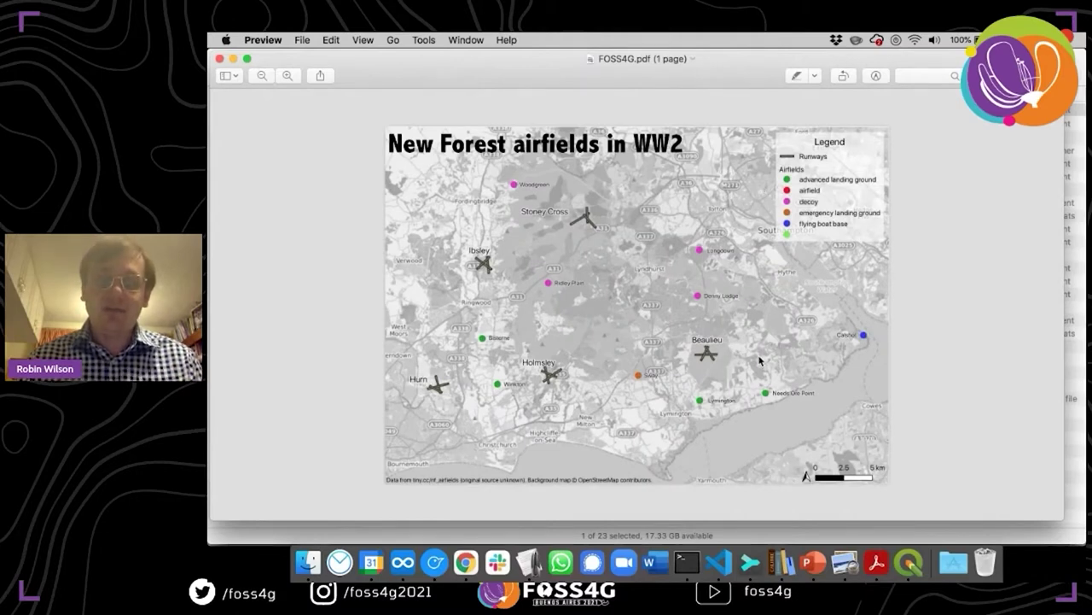
- Switch to Finder and open FOSS4G.pdf with Adobe Acrobat Reader DC
{"action": "left_click", "coordinate": [308, 562]}
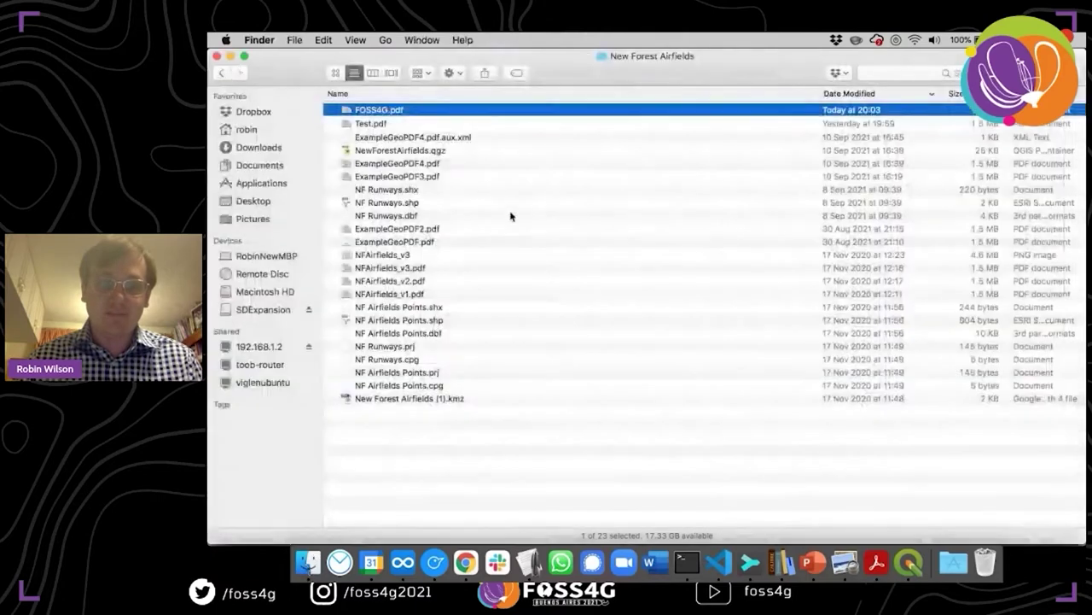
{"action": "right_click", "coordinate": [444, 113]}
{"action": "mouse_move", "coordinate": [511, 133]}
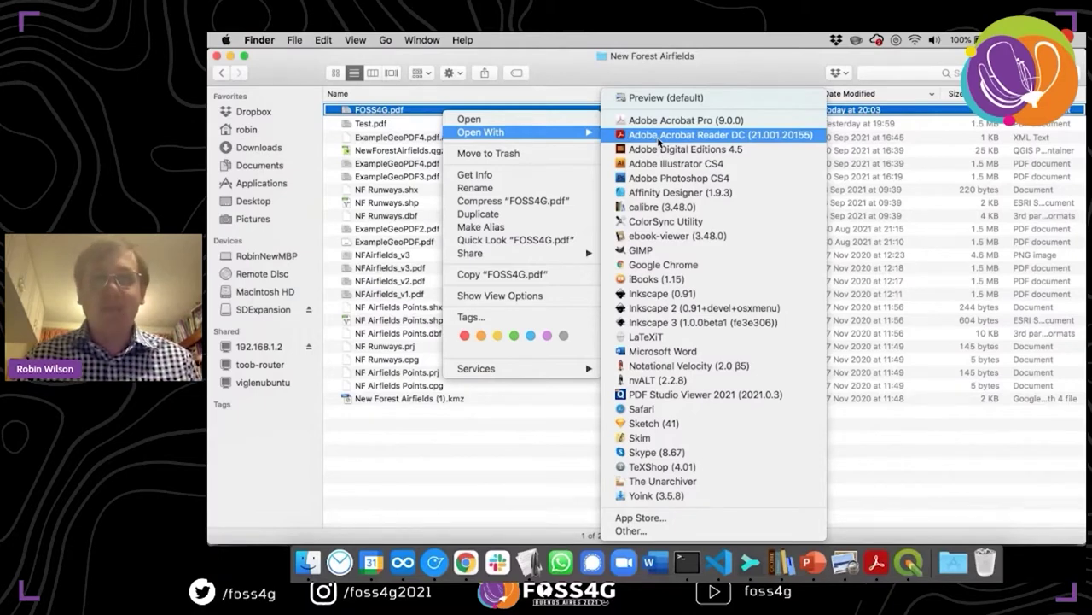
{"action": "left_click", "coordinate": [688, 136]}
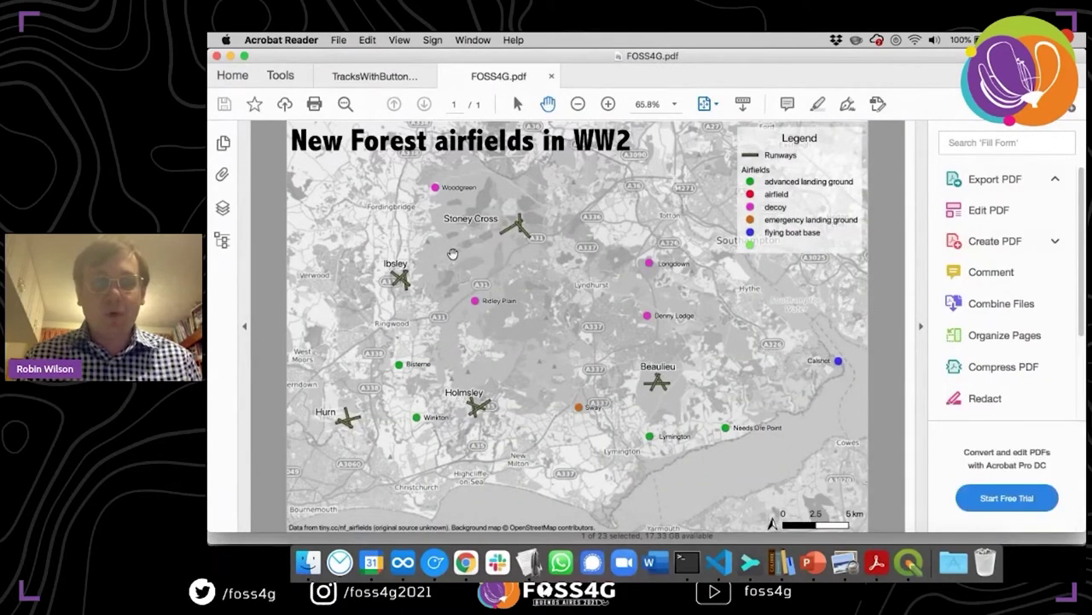
- Show the PDF's layer list and toggle the OSM Grayscale and Runways layers off and back on one at a time
{"action": "left_click", "coordinate": [222, 209]}
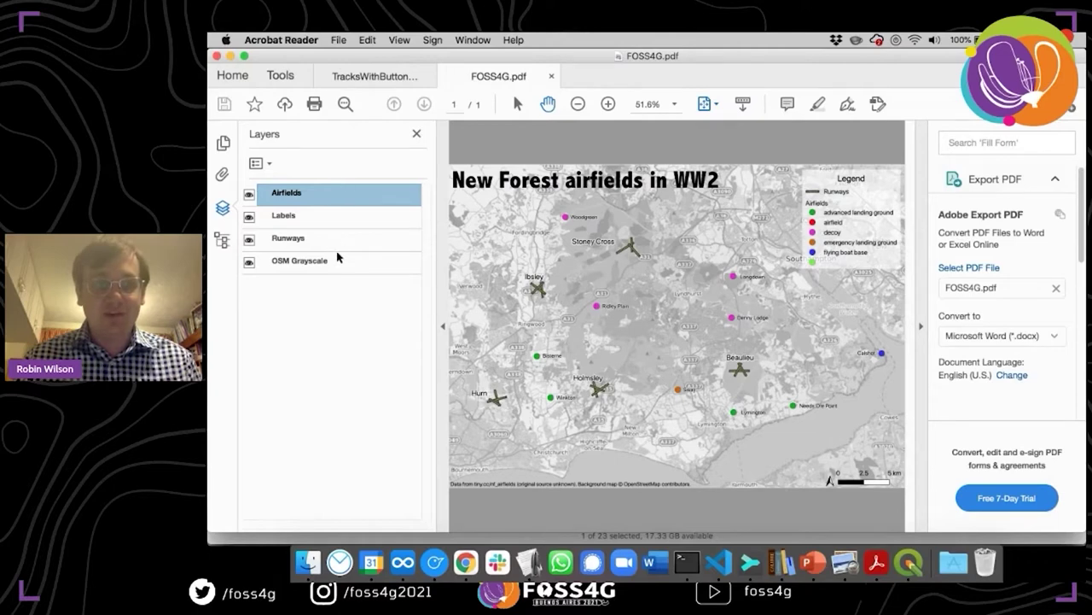
{"action": "left_click", "coordinate": [249, 263]}
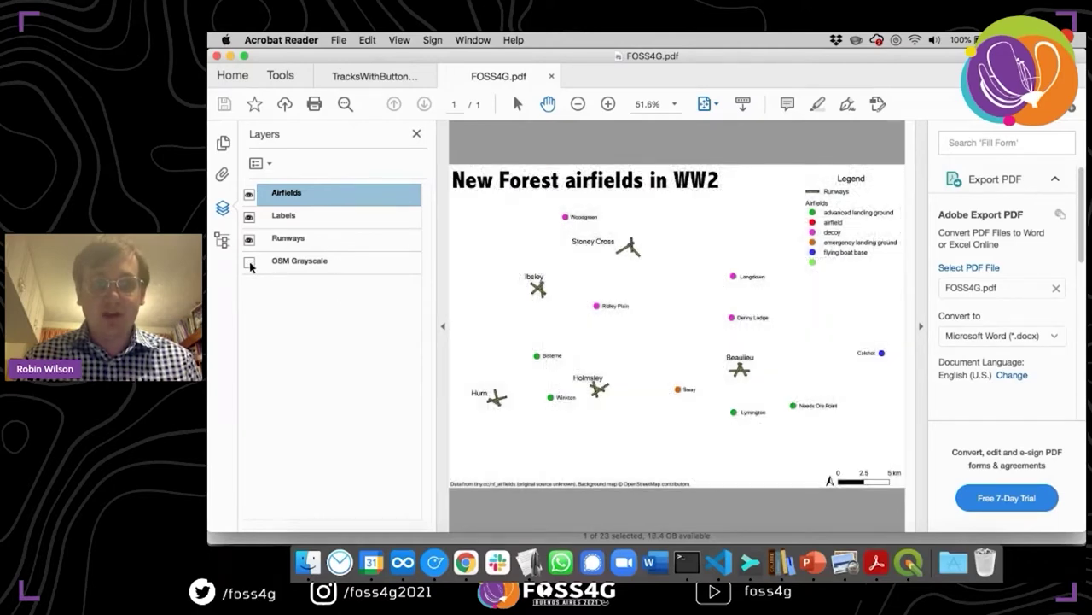
{"action": "left_click", "coordinate": [249, 263]}
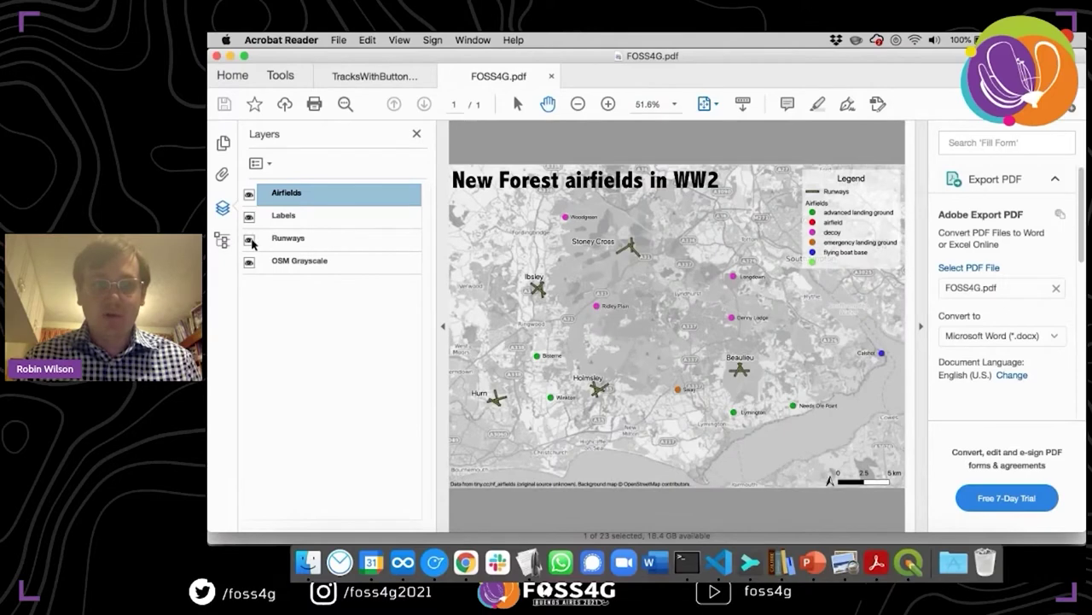
{"action": "left_click", "coordinate": [249, 240]}
{"action": "left_click", "coordinate": [251, 241]}
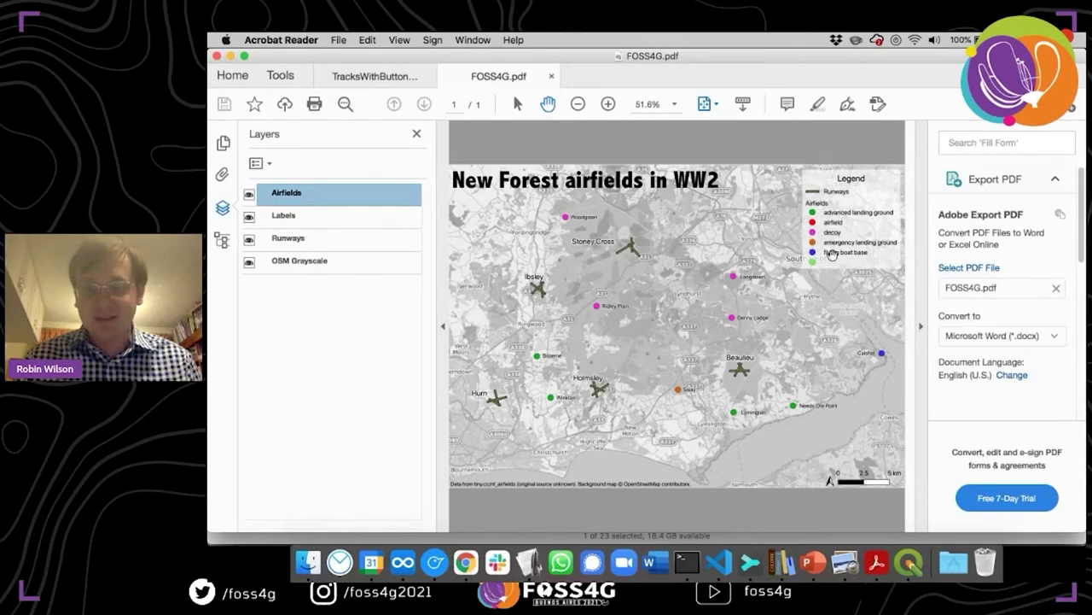
- Hide the OSM Grayscale and Runways layers together to check the remaining map content, and restore both
{"action": "left_click", "coordinate": [249, 262]}
{"action": "left_click", "coordinate": [249, 239]}
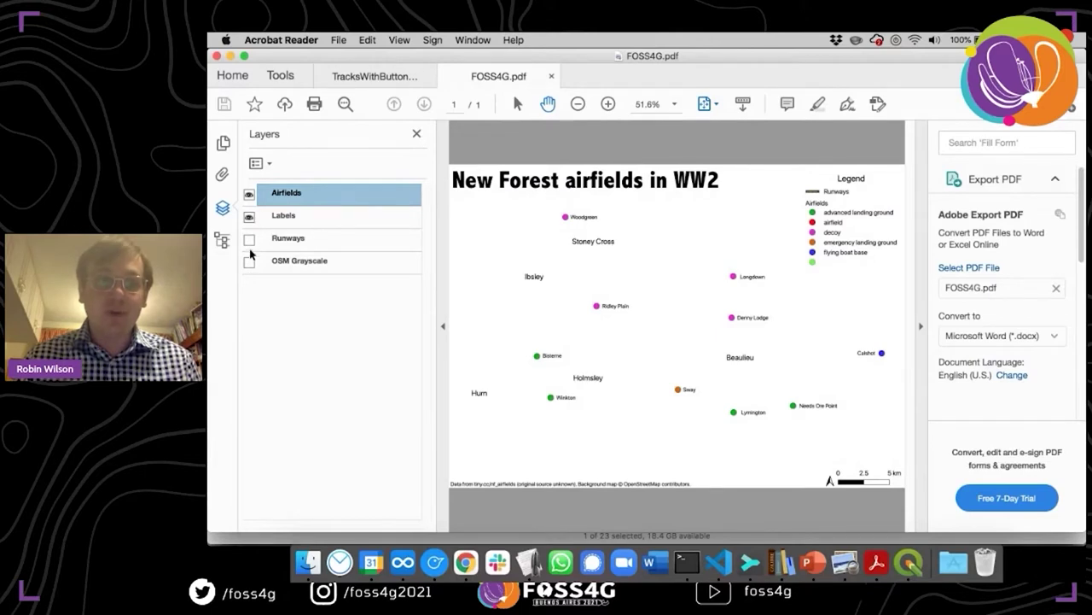
{"action": "left_click", "coordinate": [249, 239]}
{"action": "left_click", "coordinate": [250, 262]}
{"action": "left_click", "coordinate": [249, 239]}
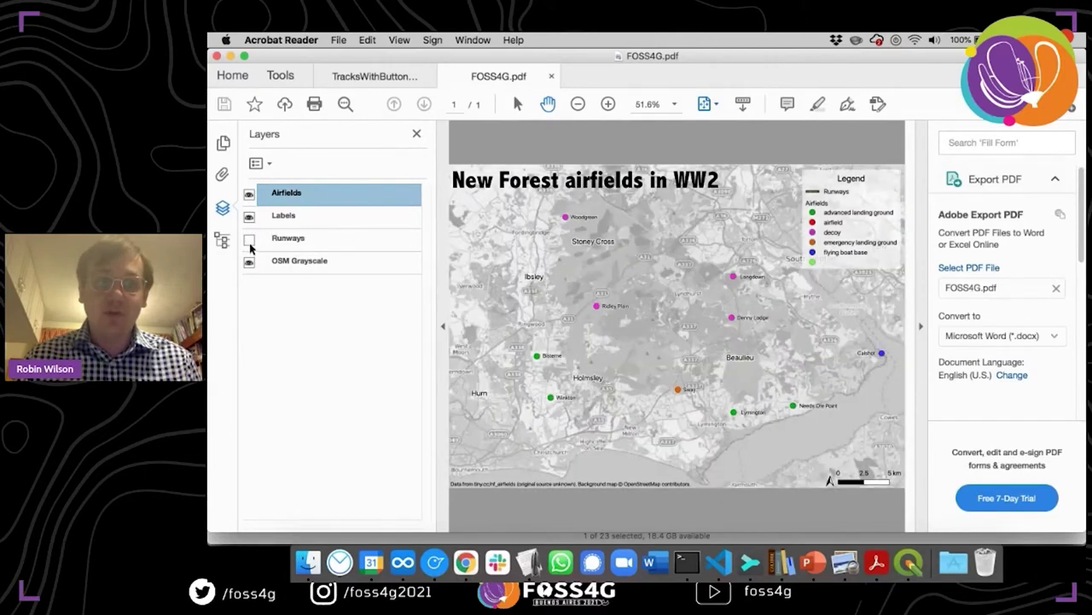
{"action": "left_click", "coordinate": [250, 239]}
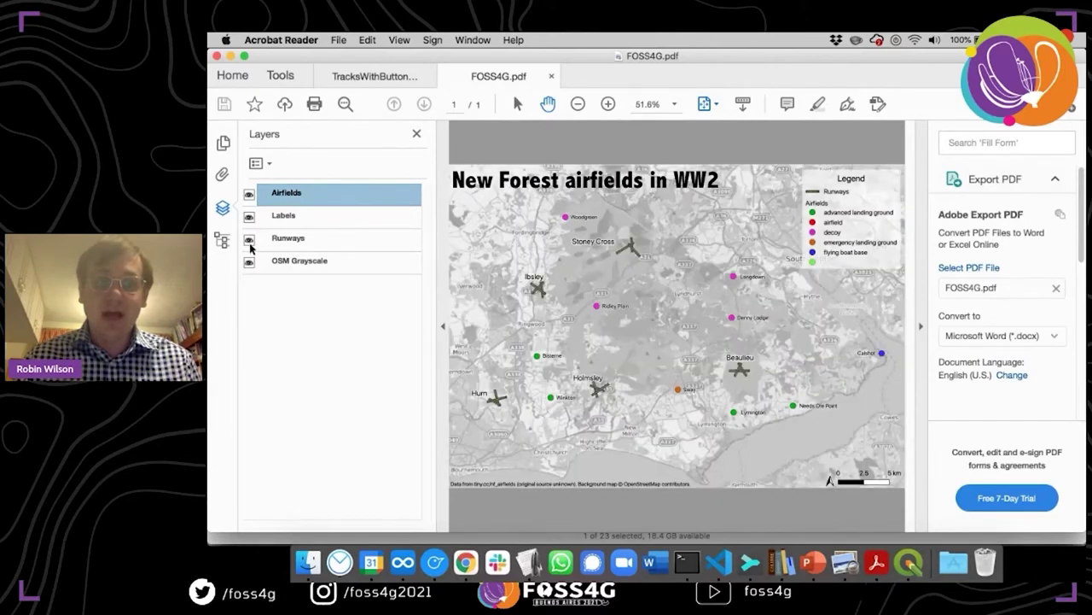
- Activate the Object Data Tool and select the Ridley Plain point on the map to inspect its attributes
{"action": "right_click", "coordinate": [634, 214]}
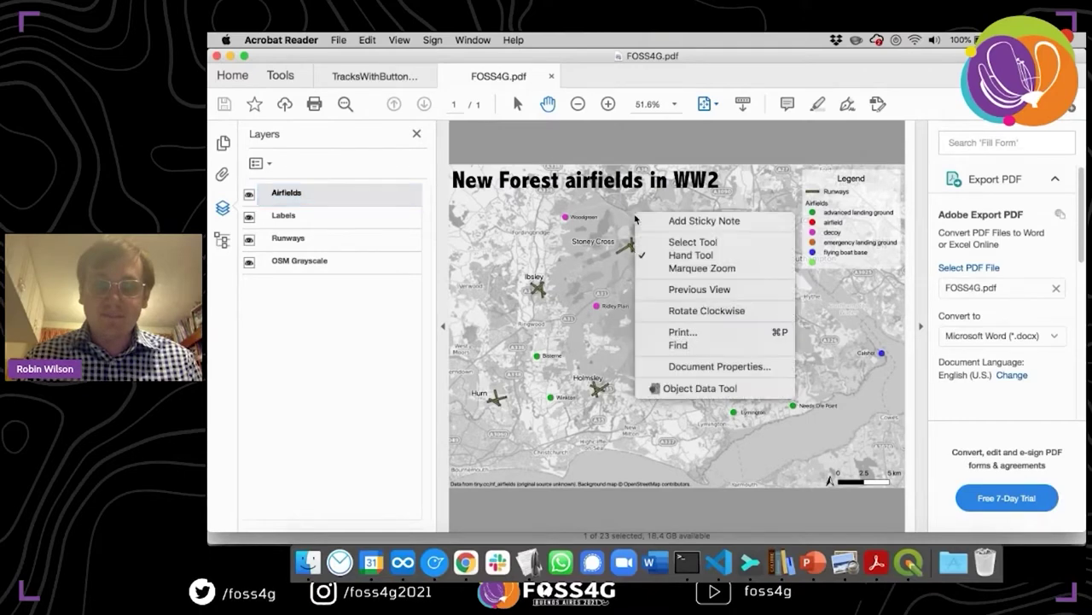
{"action": "left_click", "coordinate": [700, 392]}
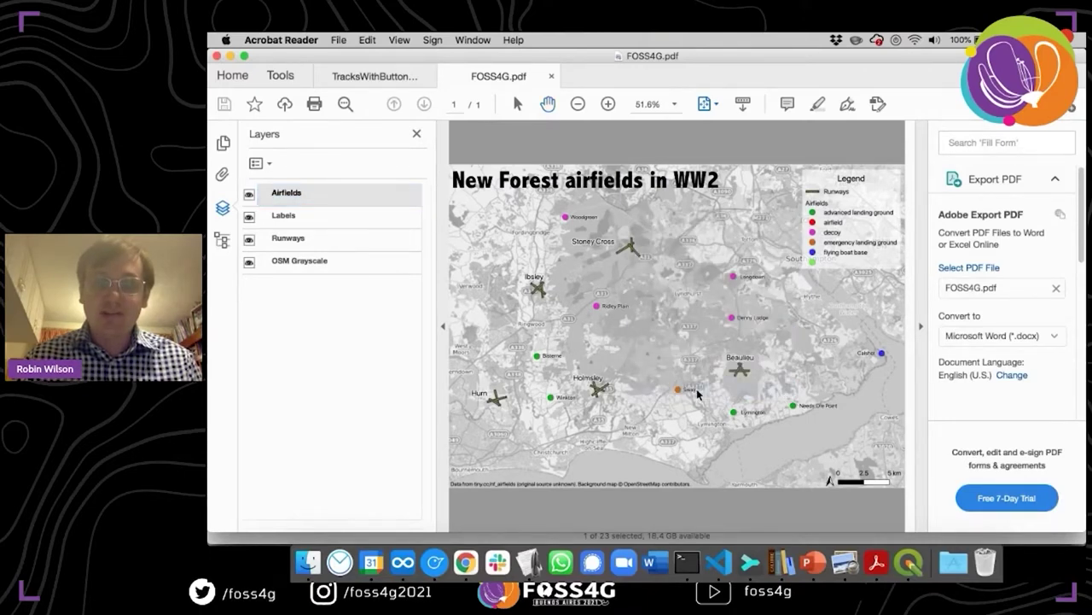
{"action": "left_click", "coordinate": [596, 304]}
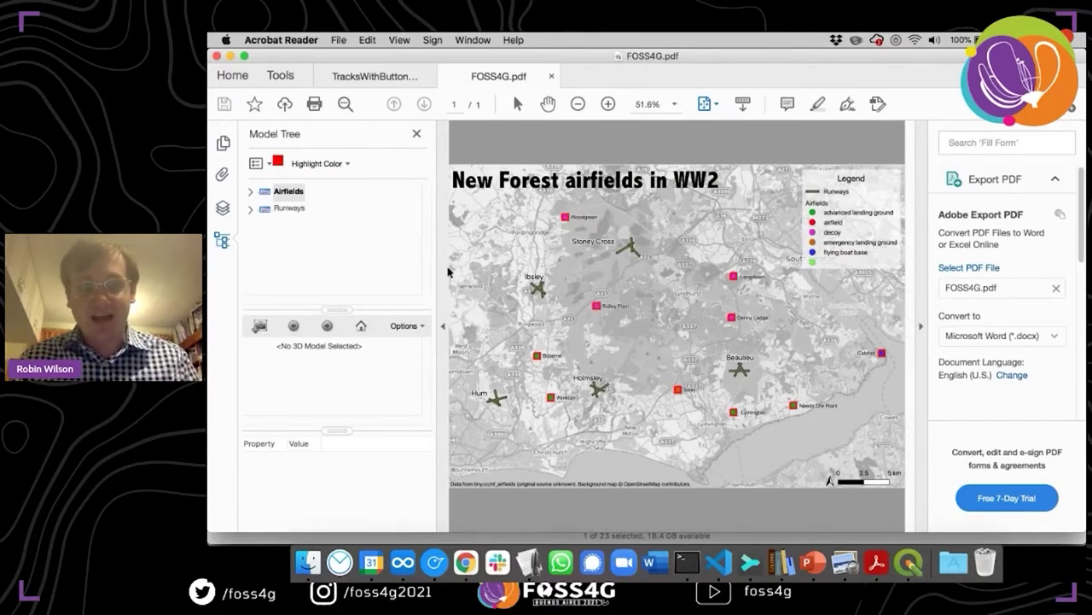
{"action": "left_click", "coordinate": [596, 305]}
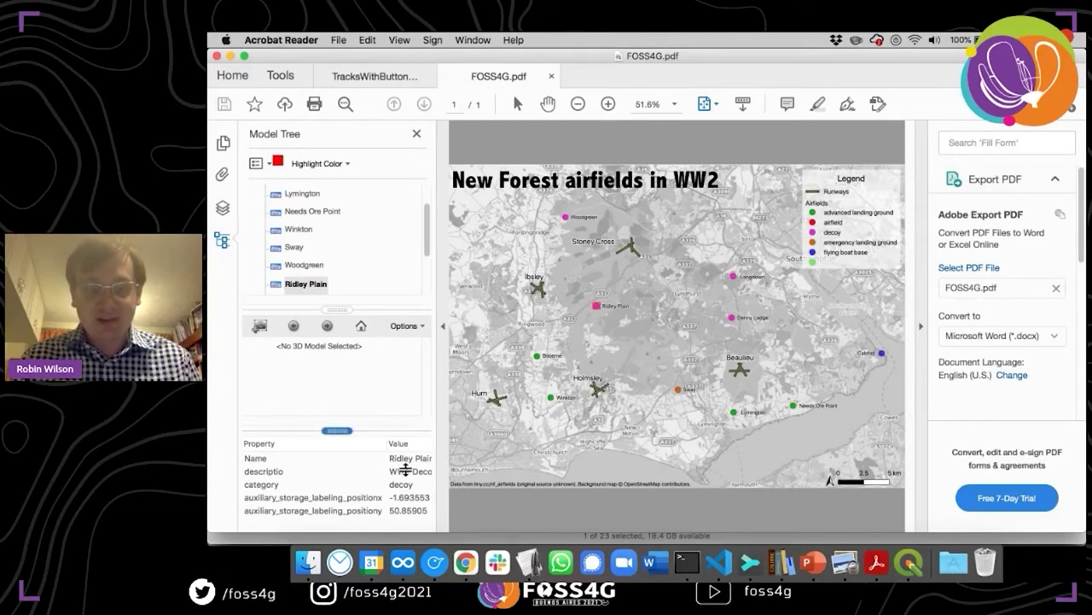
- Adjust the Model Tree width so the attribute values are readable, and select the Lymington airfield to inspect its attributes
{"action": "left_click_drag", "start_coordinate": [436, 442], "coordinate": [525, 441]}
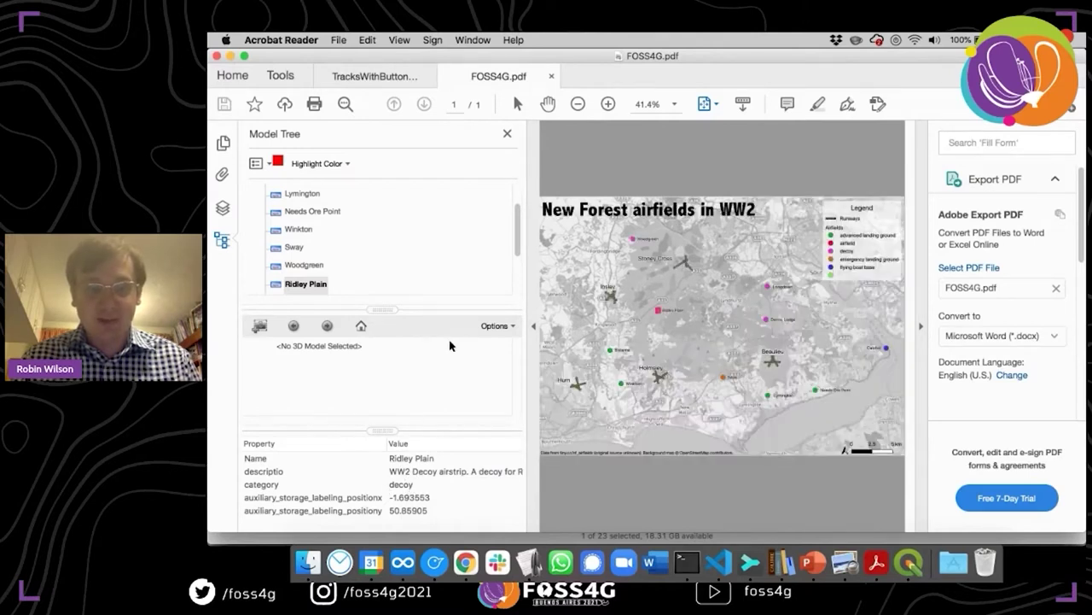
{"action": "left_click_drag", "start_coordinate": [526, 308], "coordinate": [459, 308]}
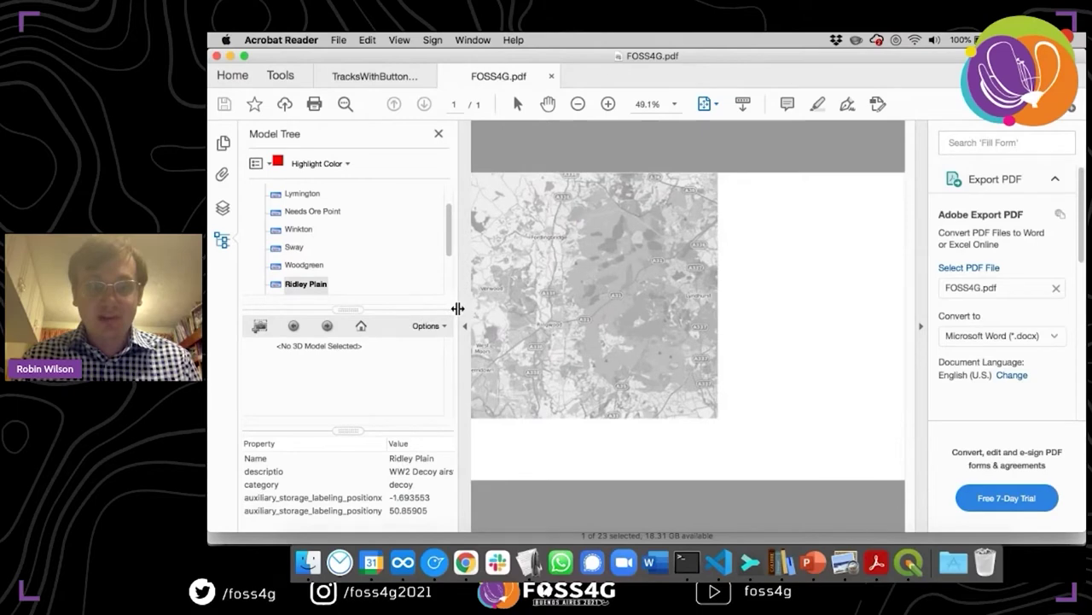
{"action": "left_click", "coordinate": [303, 195]}
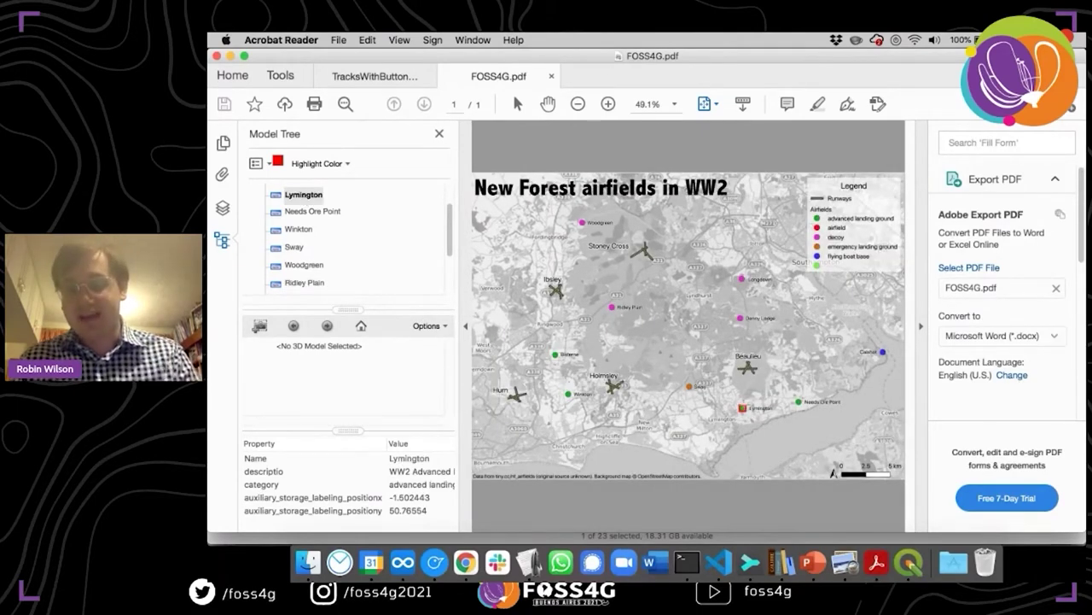
- Collapse the Airfields group, expand Runways, and select the third runway to inspect its attributes
{"action": "scroll", "coordinate": [359, 250], "scroll_direction": "up", "scroll_amount": 3}
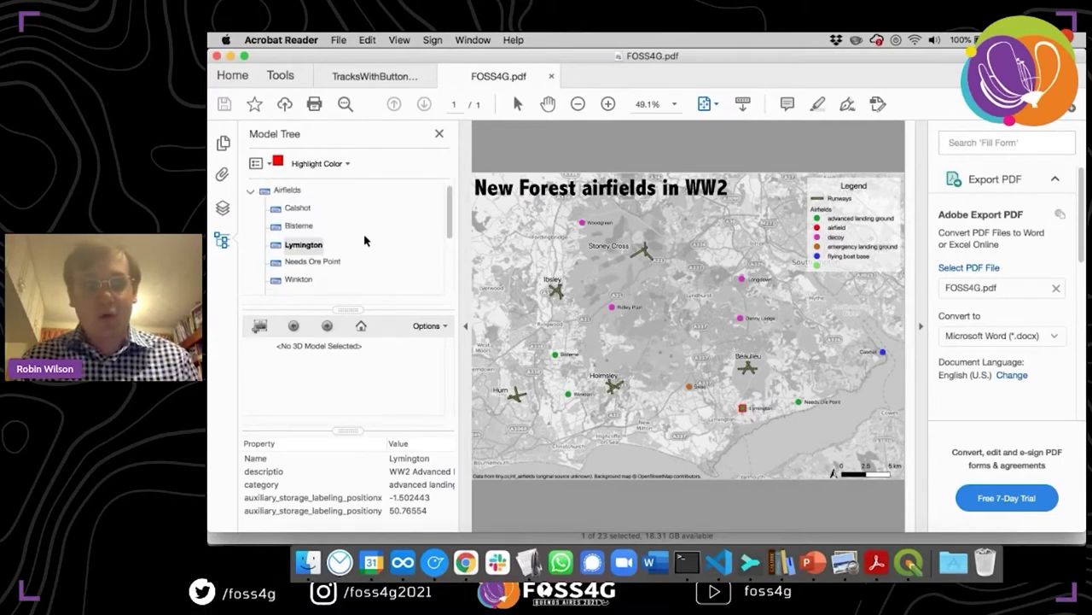
{"action": "left_click", "coordinate": [251, 191]}
{"action": "left_click", "coordinate": [252, 209]}
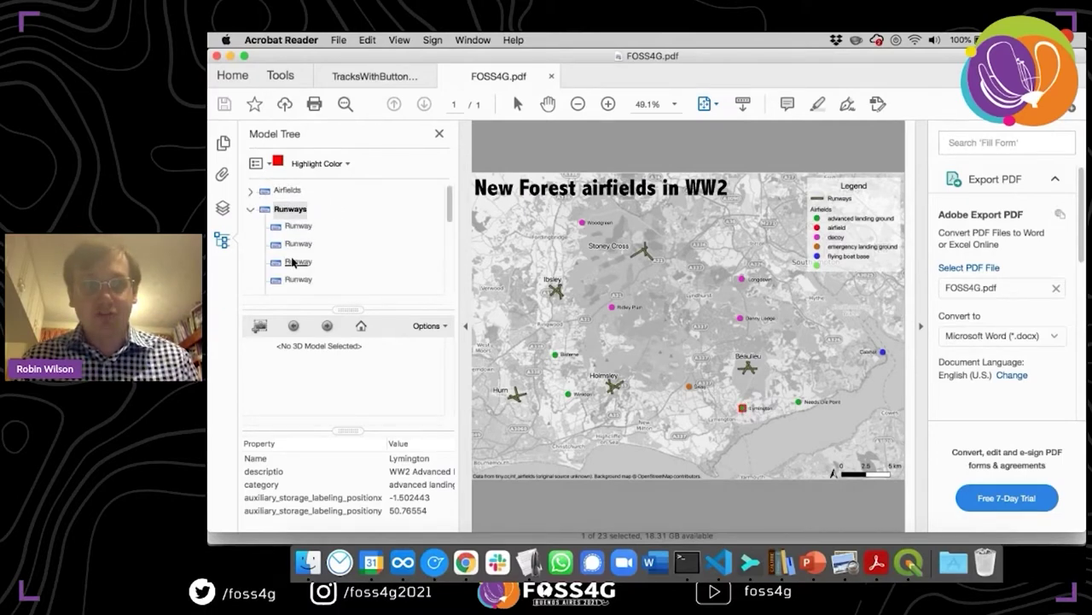
{"action": "left_click", "coordinate": [292, 262]}
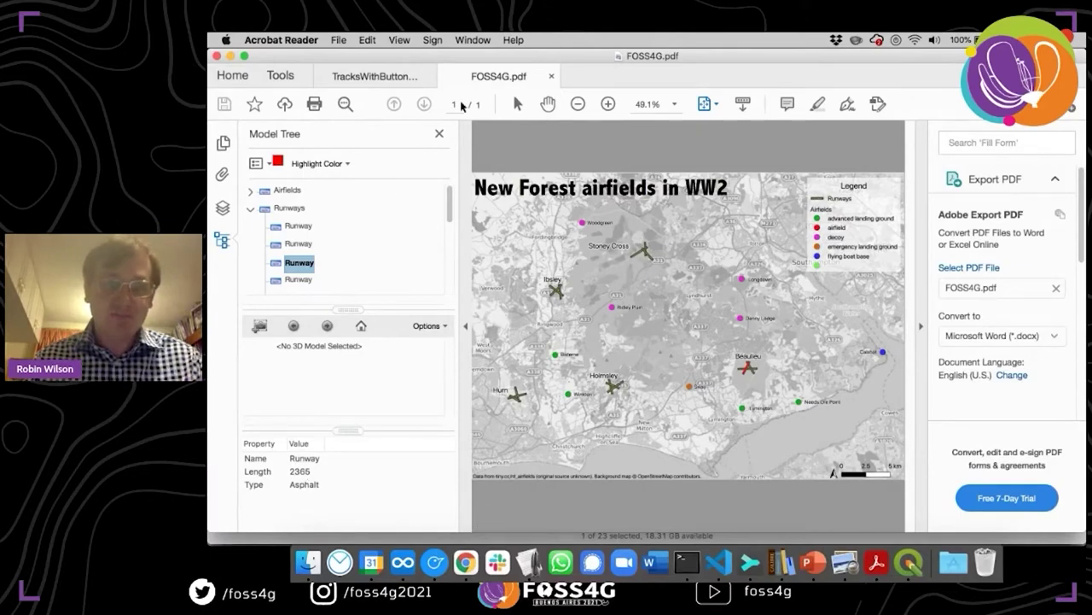
- Open the Measure tools and use the Geospatial Location Tool to read map coordinates
{"action": "left_click", "coordinate": [281, 76]}
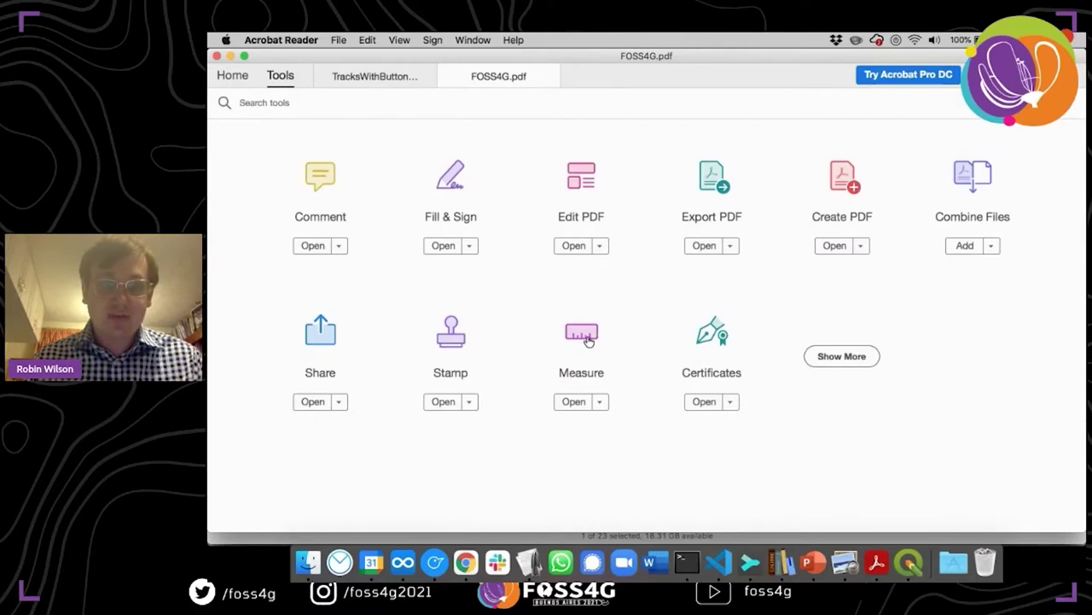
{"action": "left_click", "coordinate": [587, 340]}
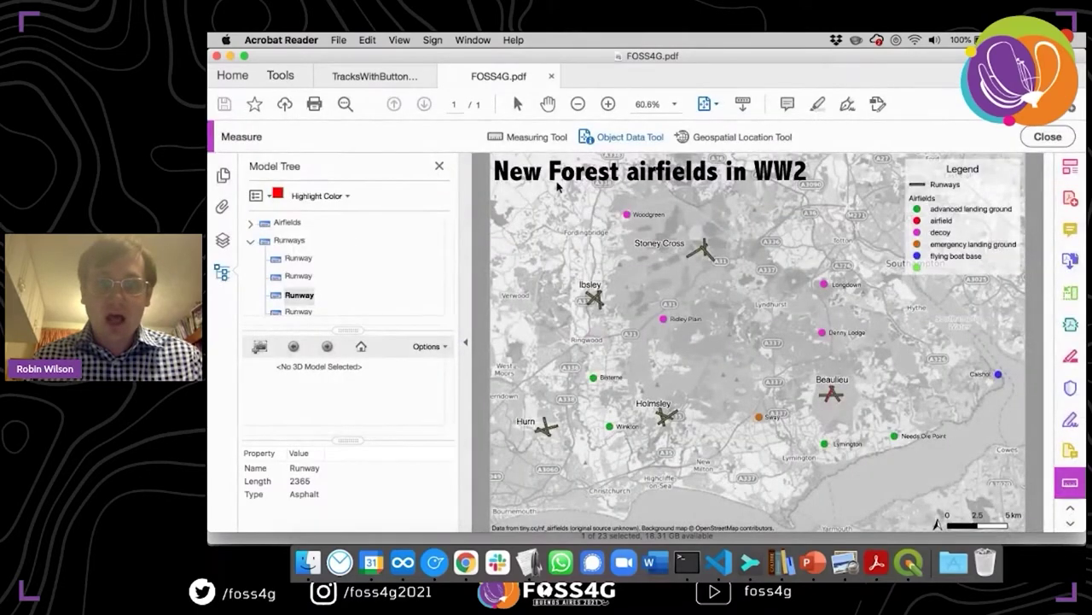
{"action": "left_click", "coordinate": [683, 136]}
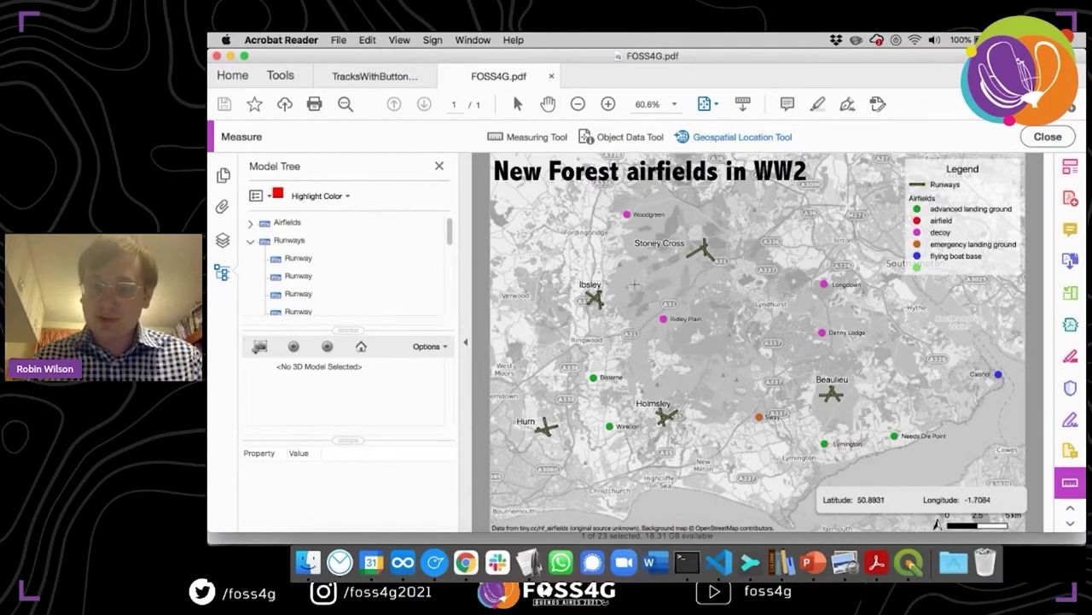
- Use the Measuring Tool to measure a diagonal line from north of Ibsley across the forest, and the distance from Denny Lodge to Longdown
{"action": "left_click", "coordinate": [526, 137]}
{"action": "left_click", "coordinate": [603, 253]}
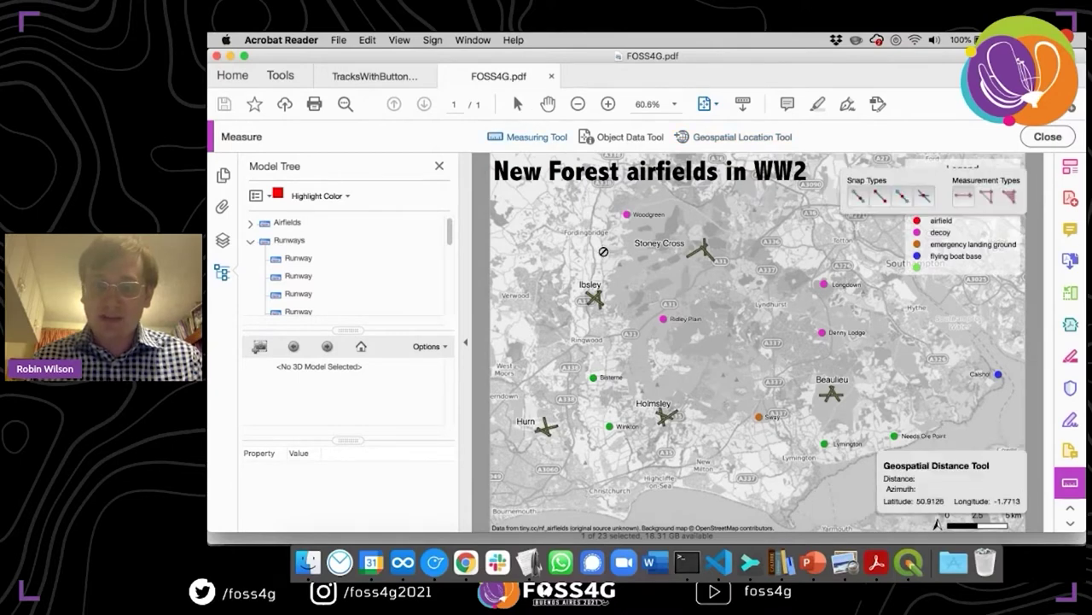
{"action": "left_click", "coordinate": [756, 342]}
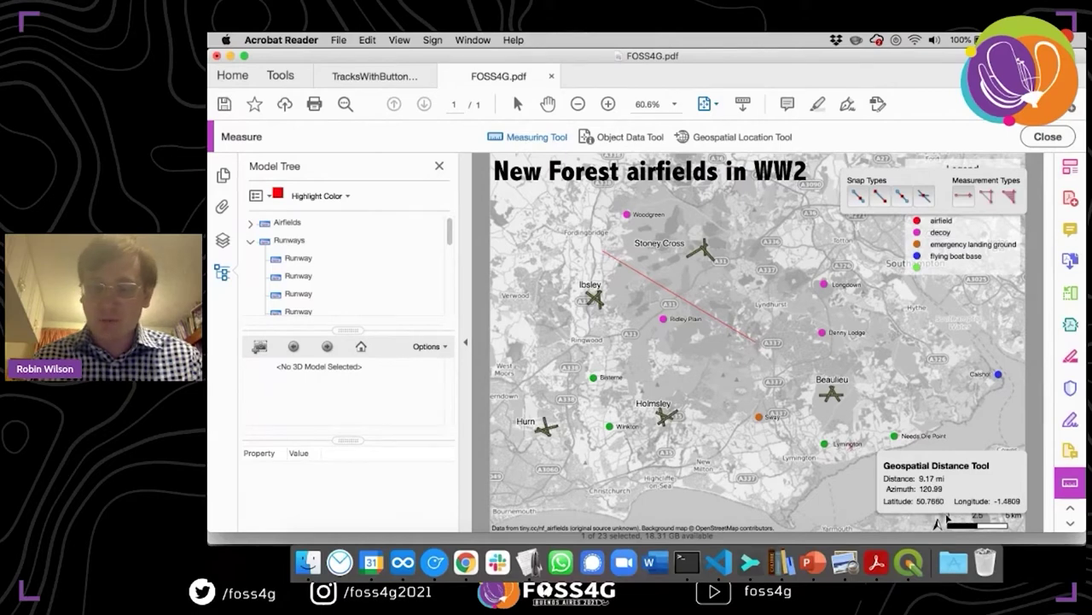
{"action": "left_click", "coordinate": [821, 333]}
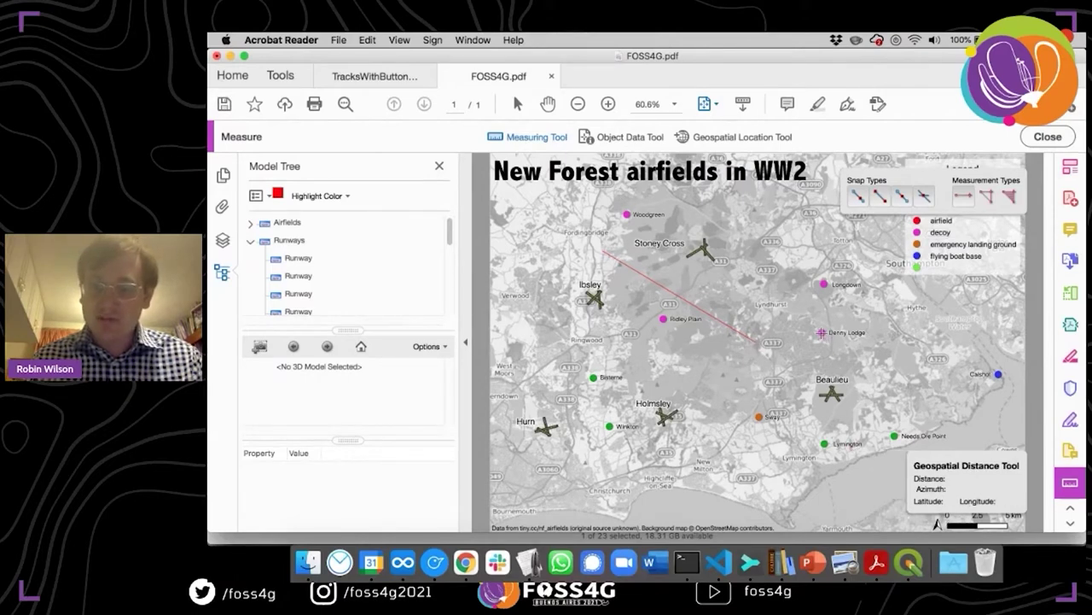
{"action": "left_click", "coordinate": [823, 283]}
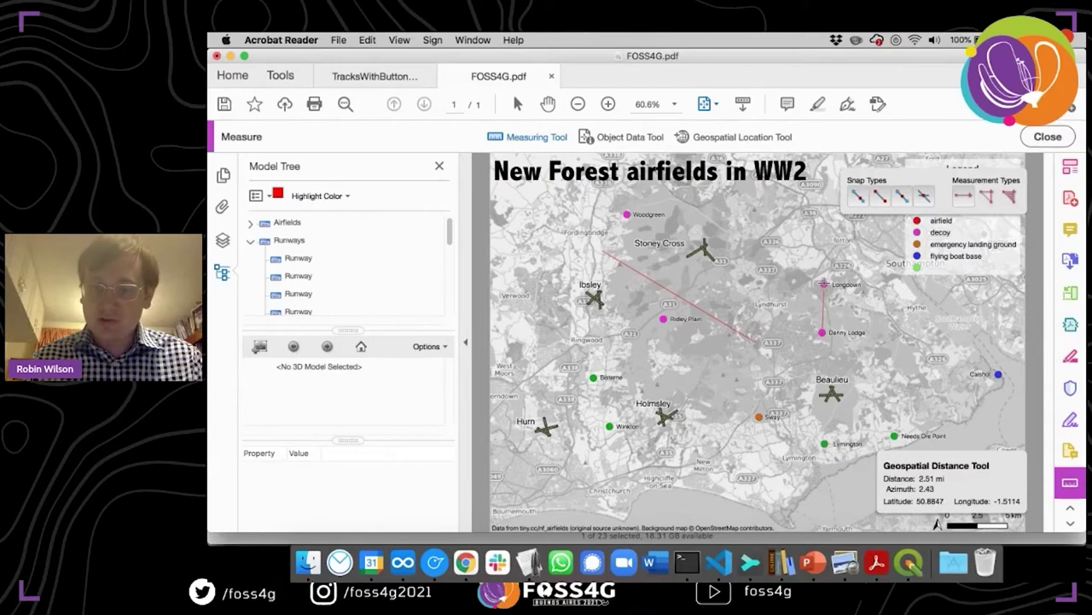
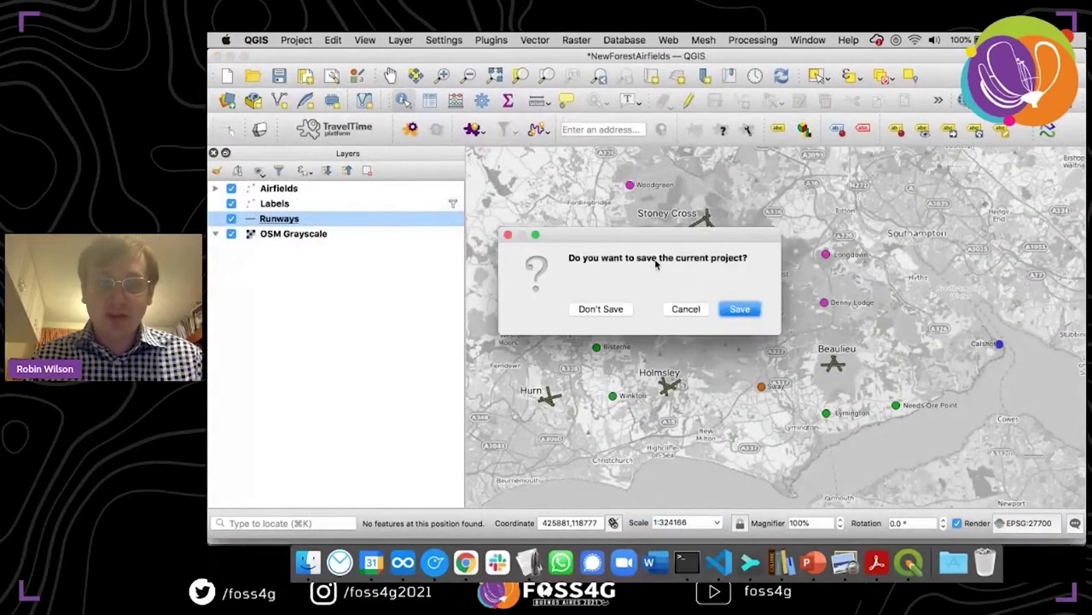
- In QGIS, start a blank project without saving the current one, and load FOSS4G.pdf as a vector data source
{"action": "left_click", "coordinate": [625, 311]}
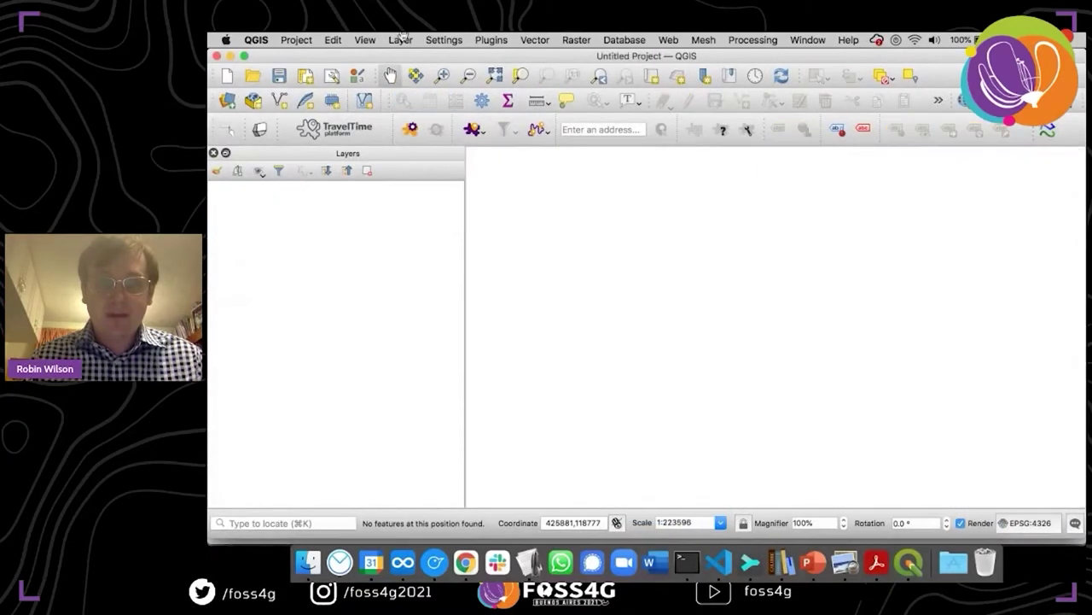
{"action": "left_click", "coordinate": [402, 40]}
{"action": "mouse_move", "coordinate": [549, 87]}
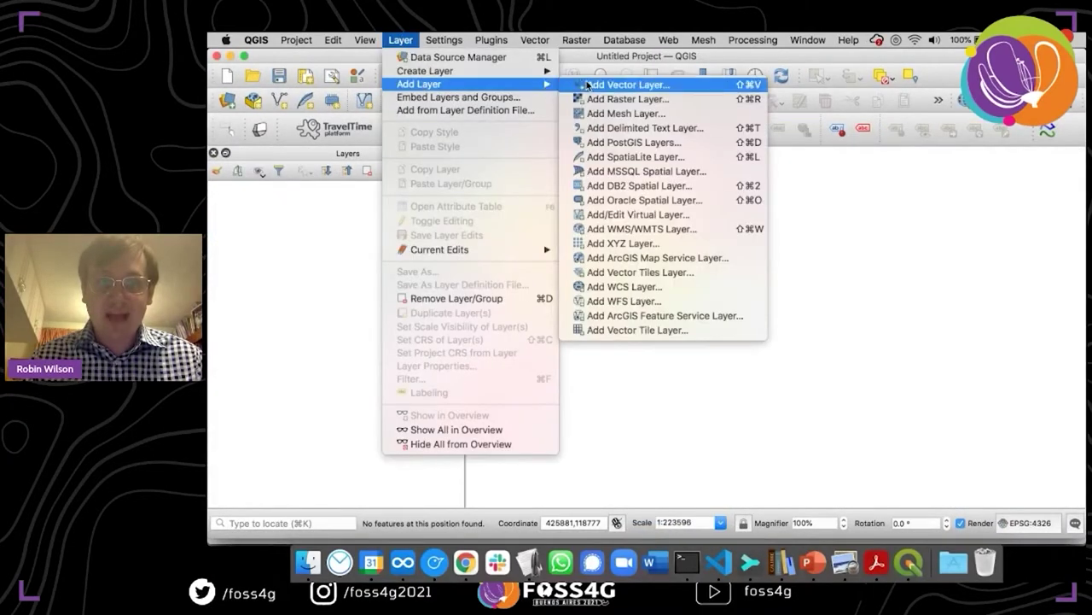
{"action": "left_click", "coordinate": [615, 84]}
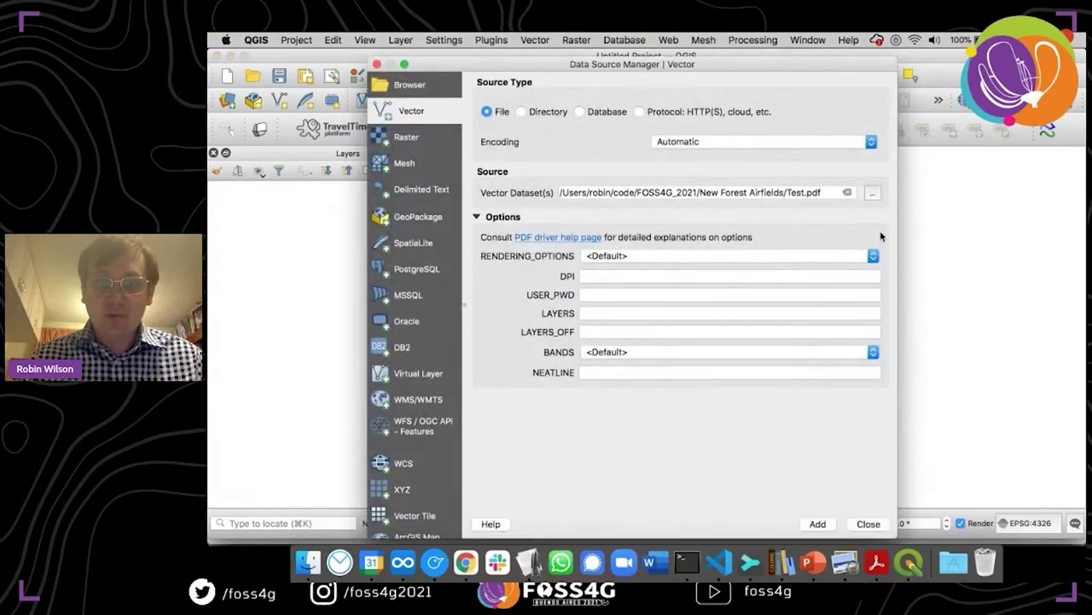
{"action": "left_click", "coordinate": [872, 192]}
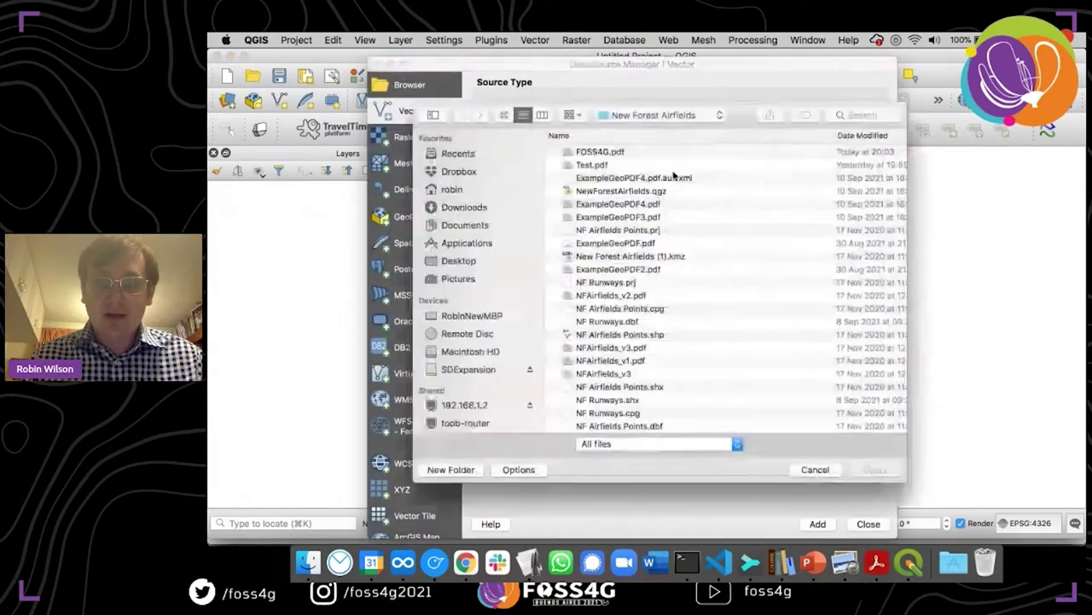
{"action": "left_click", "coordinate": [615, 152]}
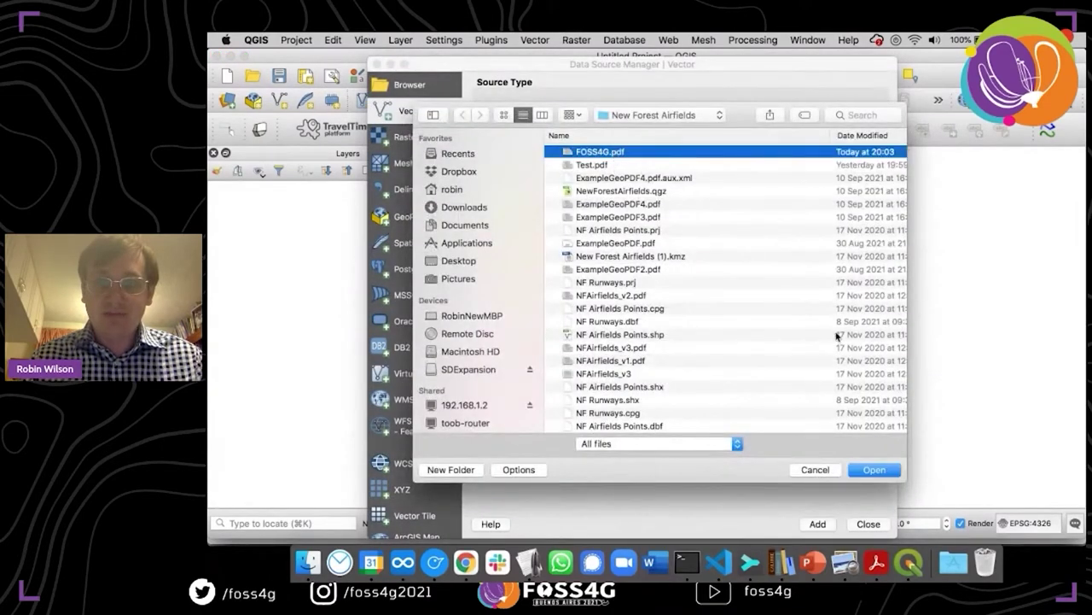
{"action": "left_click", "coordinate": [874, 469]}
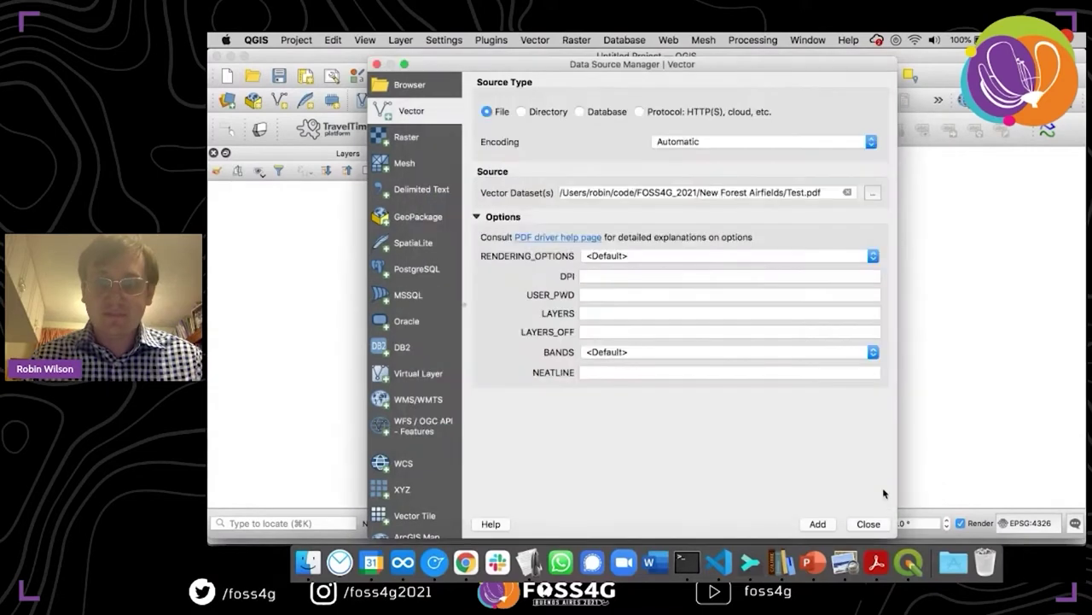
{"action": "left_click", "coordinate": [817, 523]}
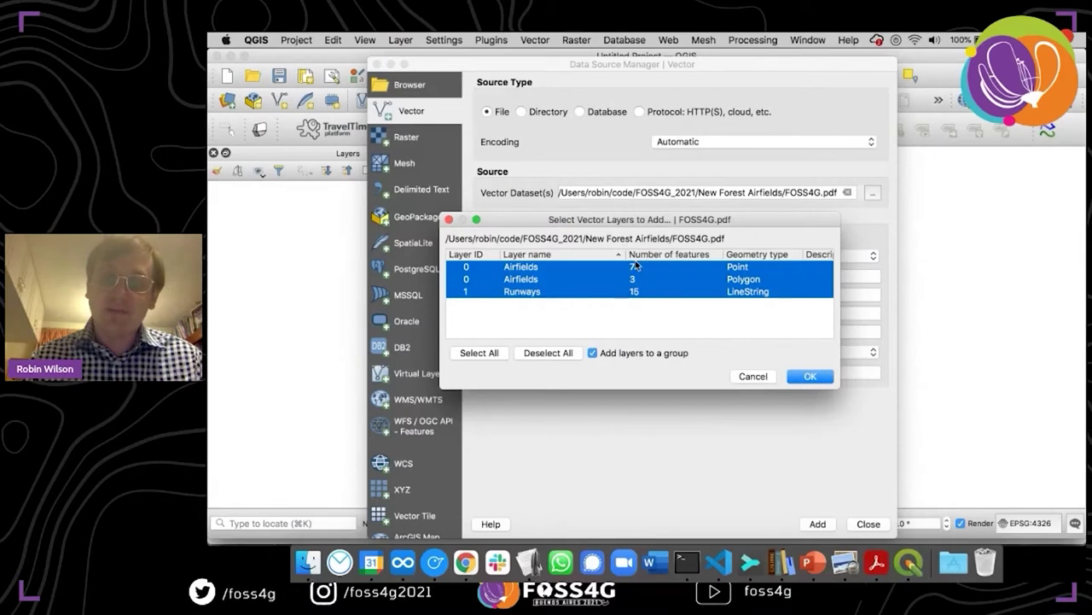
- Add only the Runways layer from the PDF, accepting the British National Grid to WGS 84 (9) transformation, and close the Data Source Manager
{"action": "left_click", "coordinate": [649, 293]}
{"action": "left_click", "coordinate": [805, 377]}
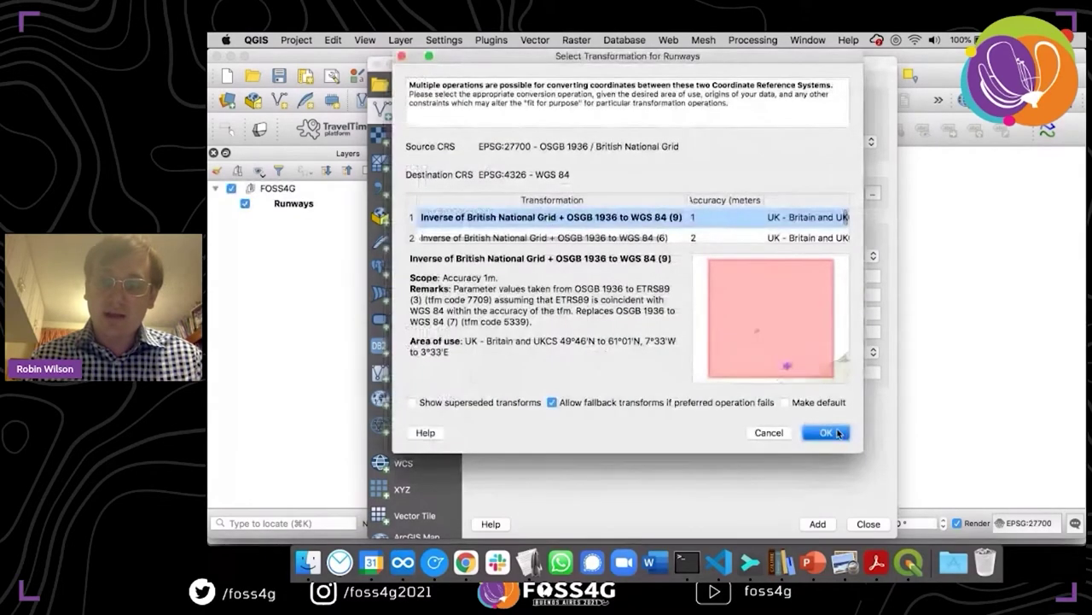
{"action": "left_click", "coordinate": [824, 433]}
{"action": "left_click", "coordinate": [868, 524]}
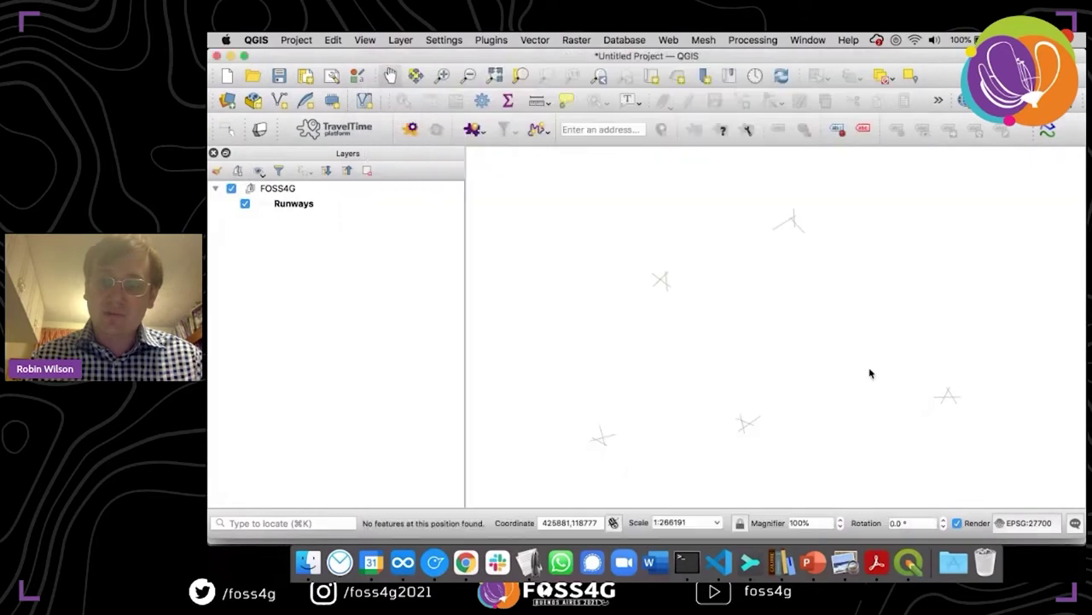
- Add the OSM Standard basemap from QuickMapServices beneath the runways
{"action": "left_click", "coordinate": [668, 43]}
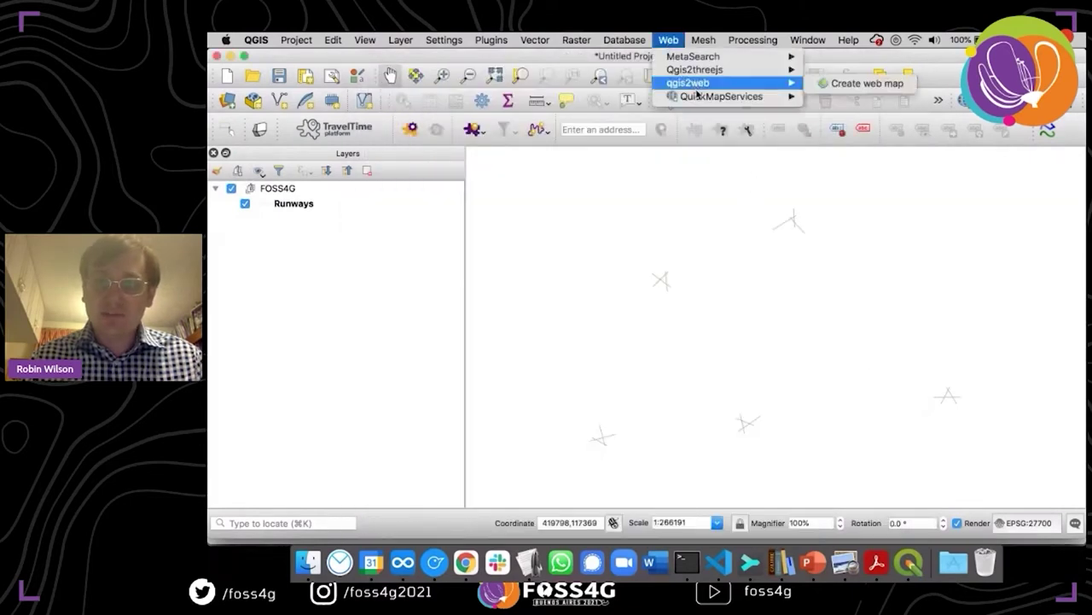
{"action": "mouse_move", "coordinate": [705, 97]}
{"action": "mouse_move", "coordinate": [875, 466]}
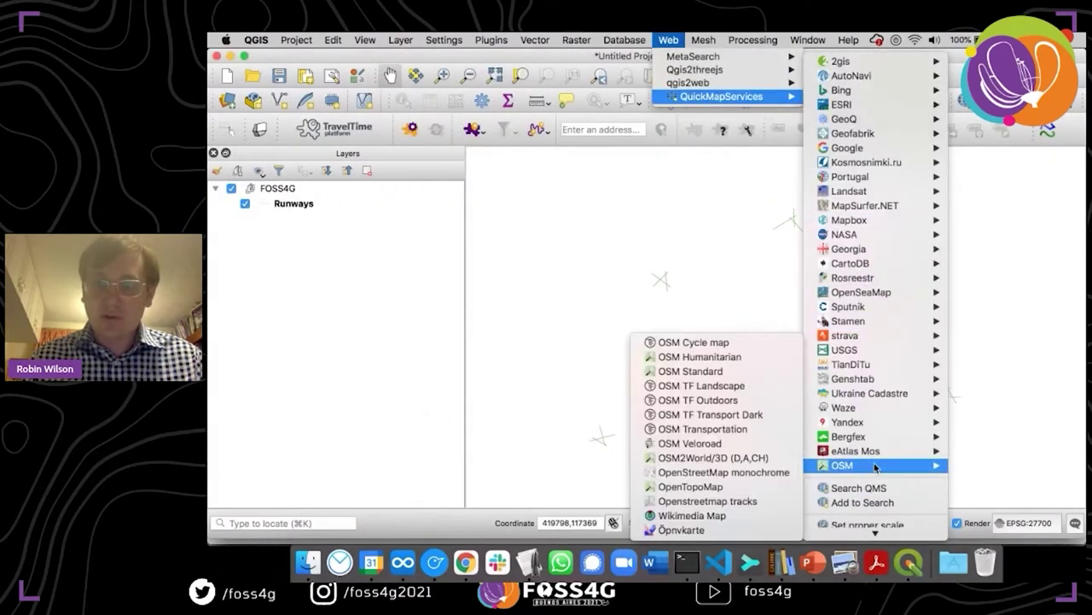
{"action": "left_click", "coordinate": [762, 370]}
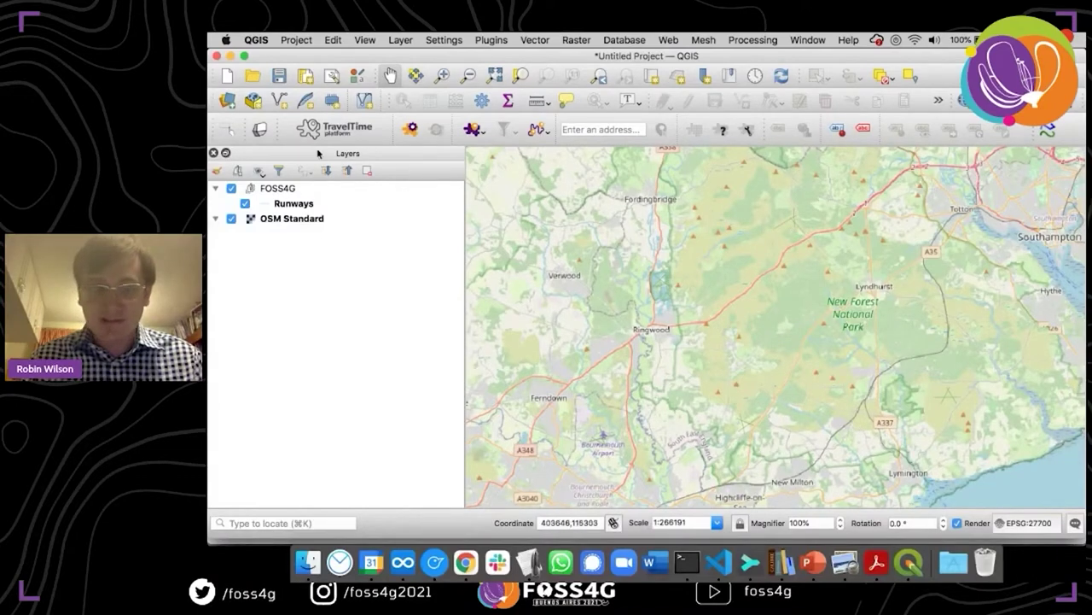
- Hide the OSM Standard layer, identify a runway in the northernmost airfield to view its attributes, and dismiss the results and highlight
{"action": "left_click", "coordinate": [230, 219]}
{"action": "left_click", "coordinate": [278, 209]}
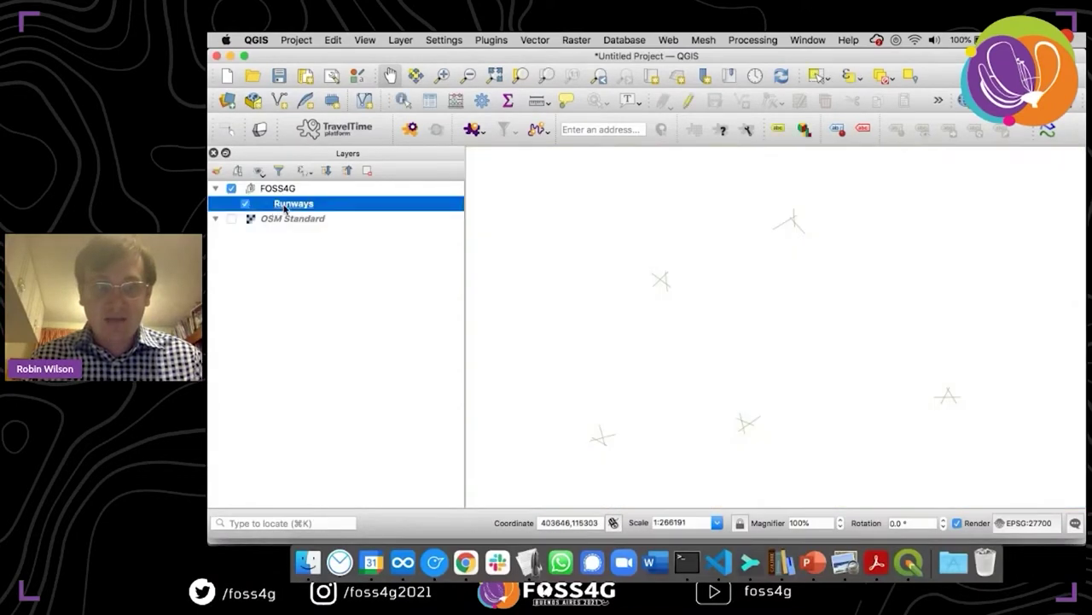
{"action": "left_click", "coordinate": [787, 224]}
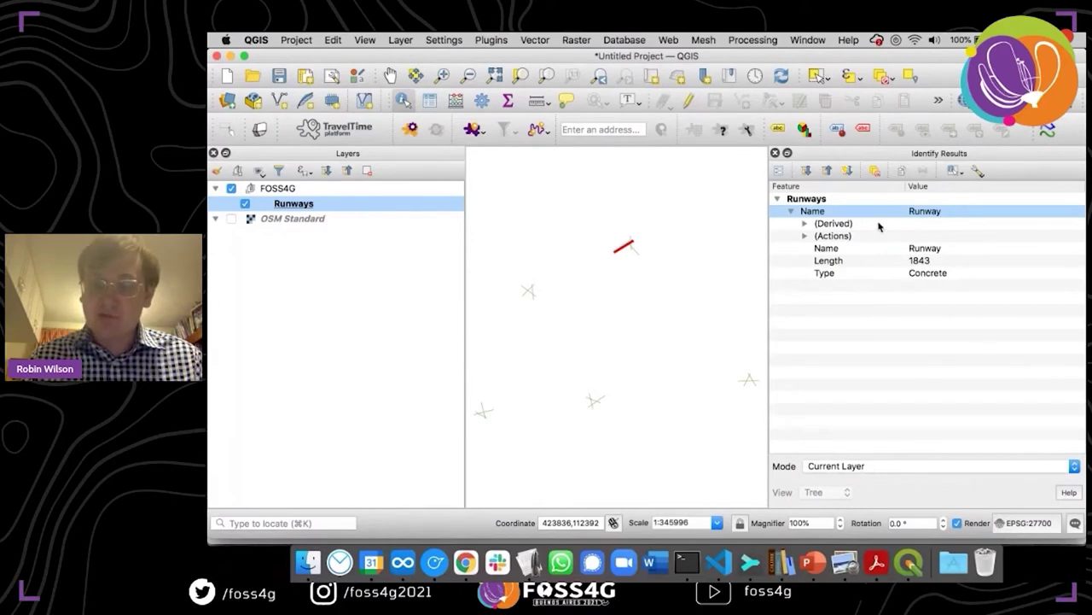
{"action": "left_click", "coordinate": [775, 154]}
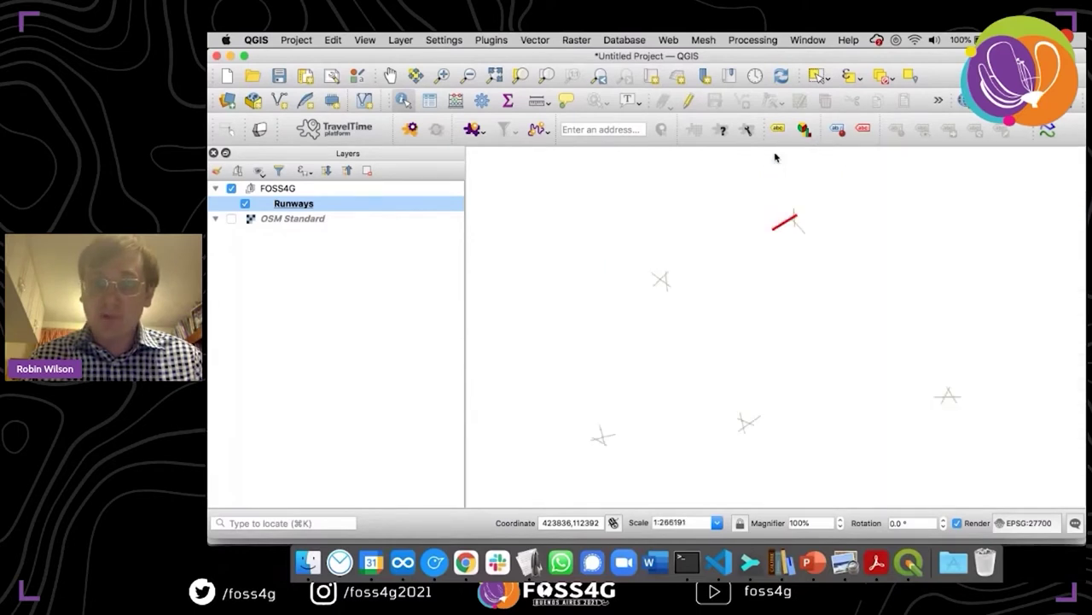
{"action": "left_click", "coordinate": [693, 245]}
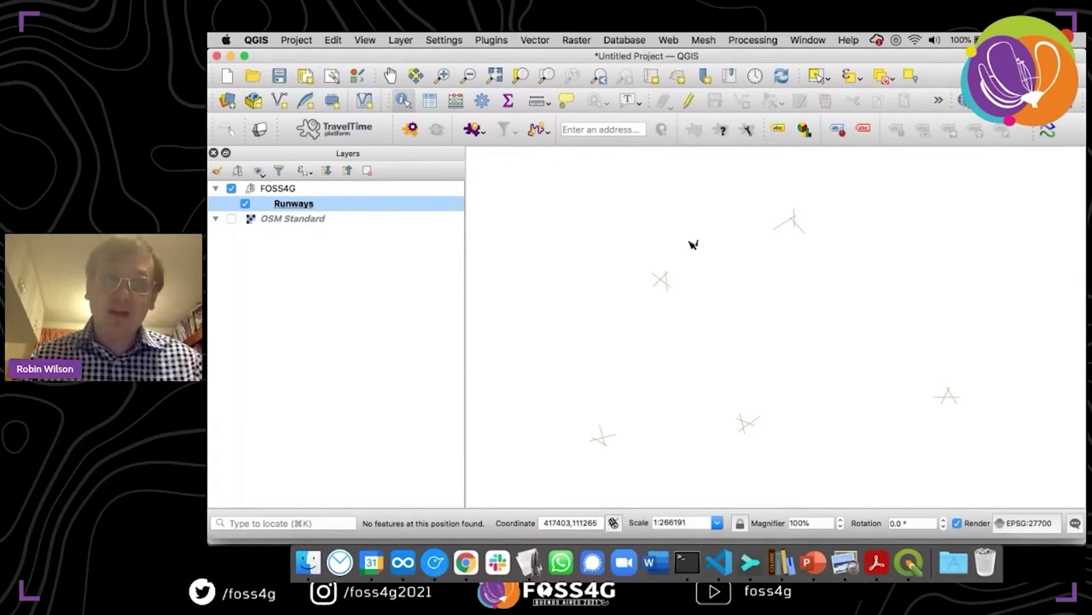
- Add FOSS4G.pdf from the New Forest Airfields folder as a raster layer and close the Data Source Manager
{"action": "left_click", "coordinate": [406, 37]}
{"action": "mouse_move", "coordinate": [442, 85]}
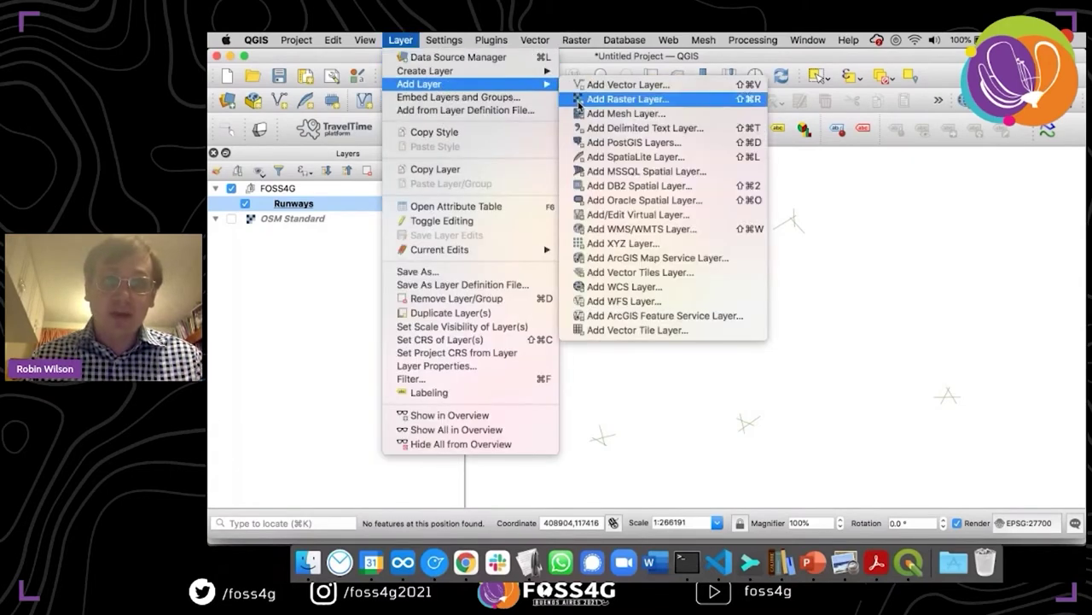
{"action": "left_click", "coordinate": [610, 100]}
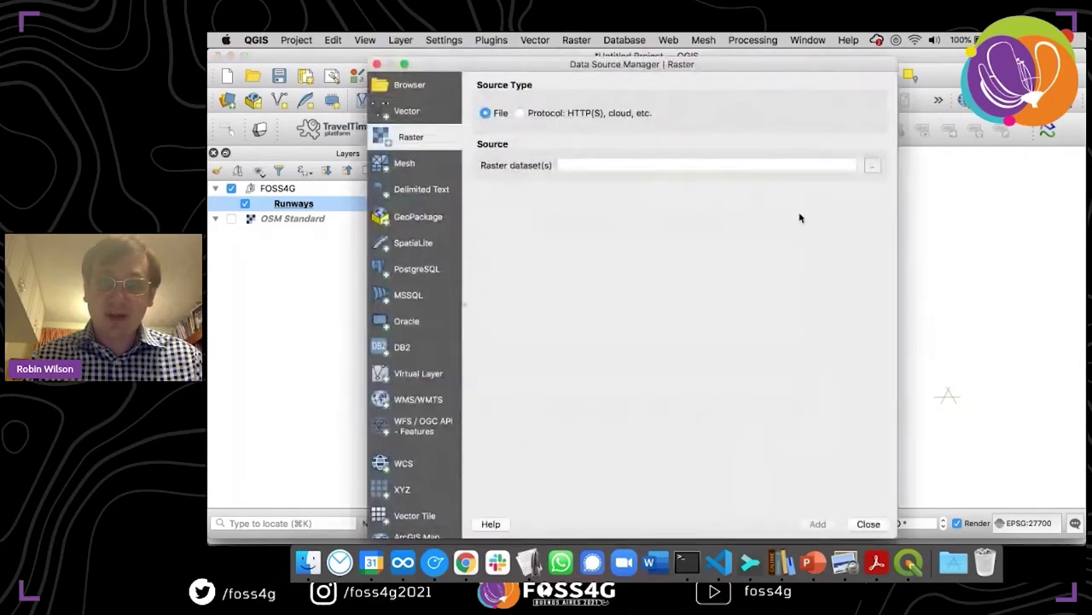
{"action": "left_click", "coordinate": [875, 167]}
{"action": "left_click", "coordinate": [652, 151]}
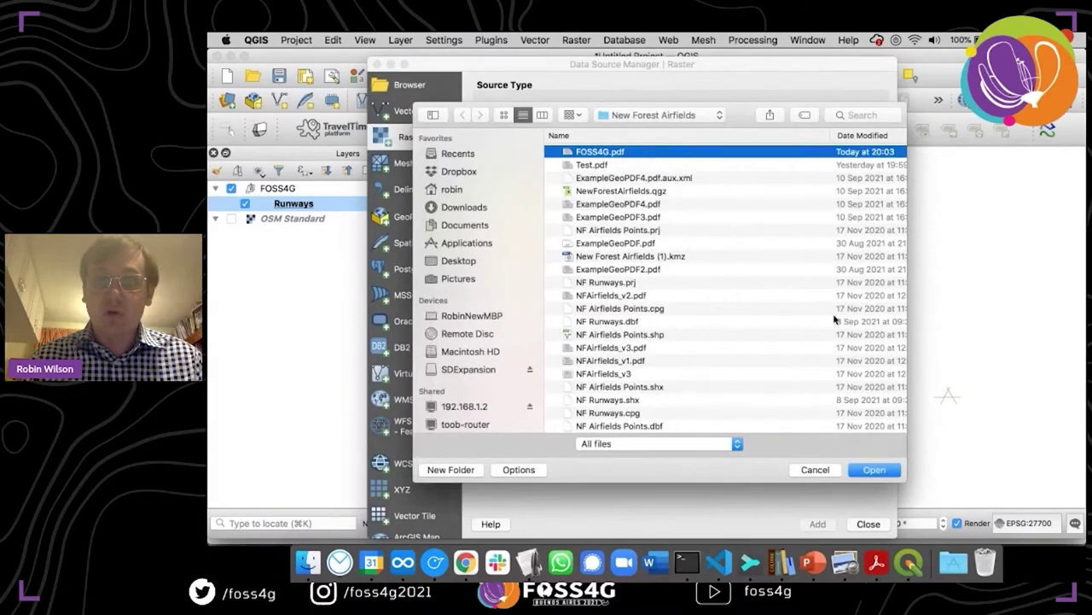
{"action": "left_click", "coordinate": [874, 469]}
{"action": "left_click", "coordinate": [820, 523]}
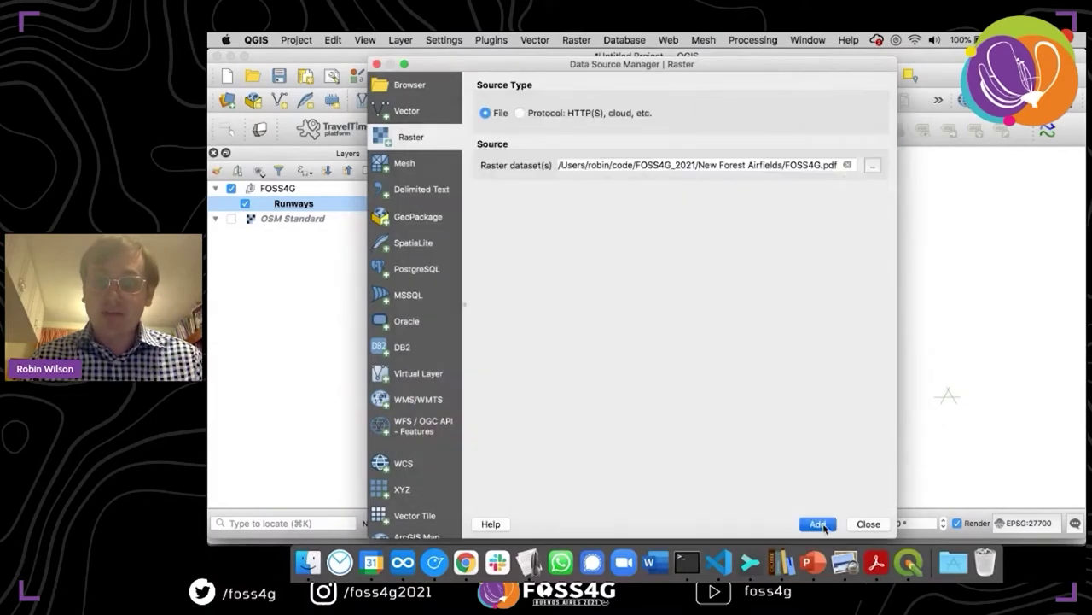
{"action": "left_click", "coordinate": [869, 523]}
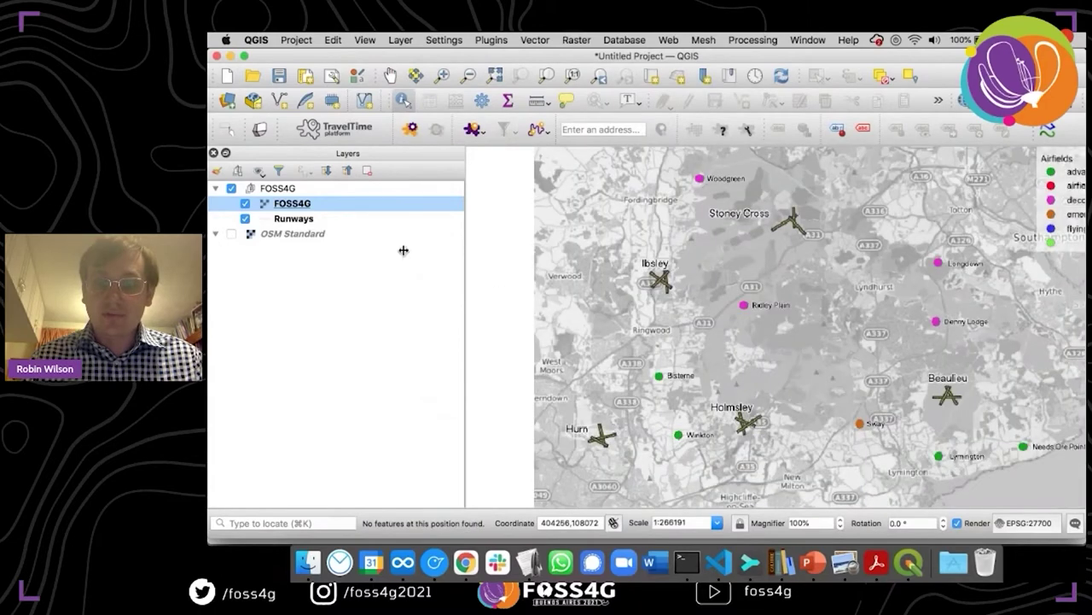
- Show the OSM Standard basemap around the whole PDF map, and toggle the FOSS4G raster off and back on to compare them
{"action": "left_click", "coordinate": [232, 234]}
{"action": "scroll", "coordinate": [655, 269], "scroll_direction": "down", "scroll_amount": 2}
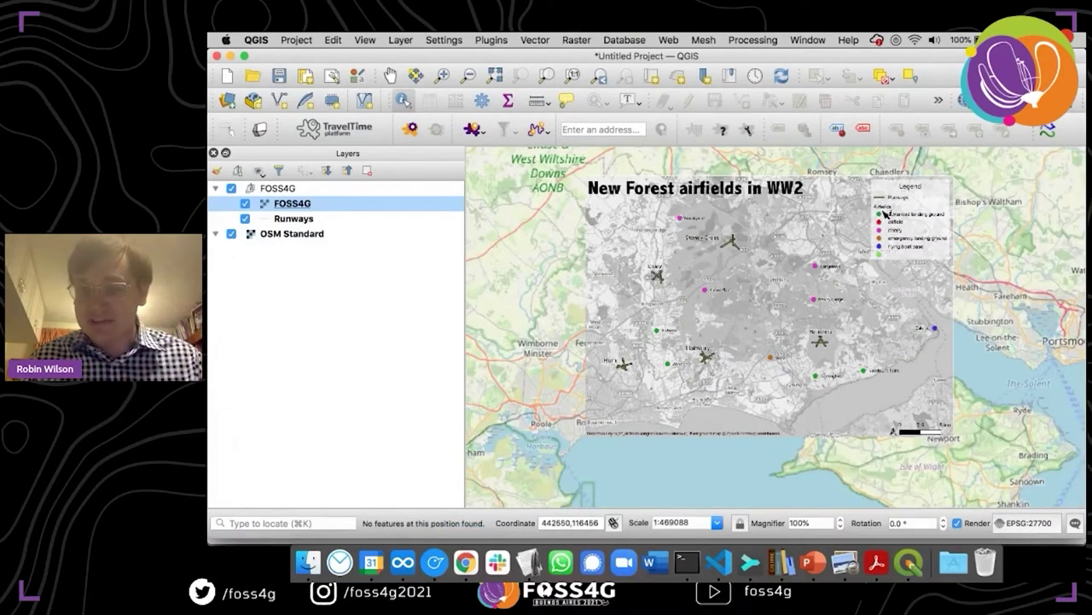
{"action": "left_click", "coordinate": [245, 204]}
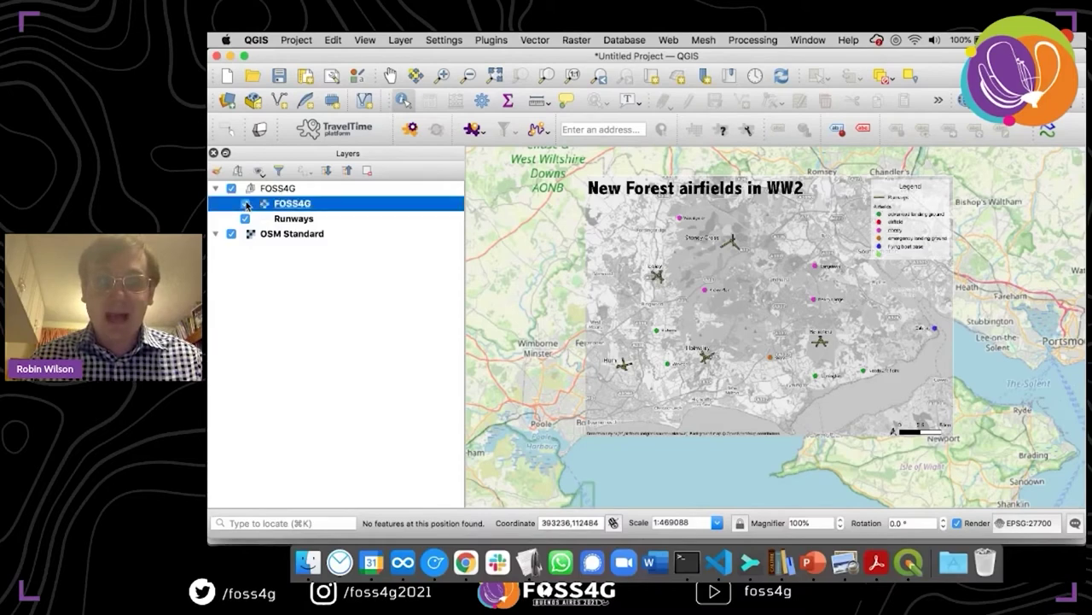
{"action": "left_click", "coordinate": [246, 204]}
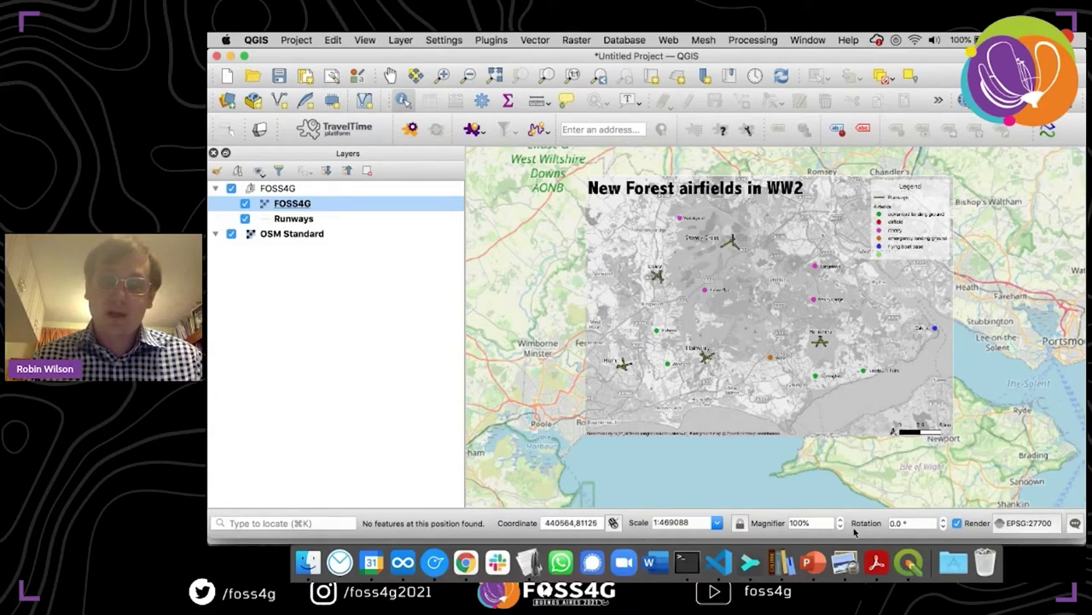
- Switch to the PowerPoint presentation, start the slide show from the QGIS demo slide, and advance to the Other software slide
{"action": "left_click", "coordinate": [811, 561]}
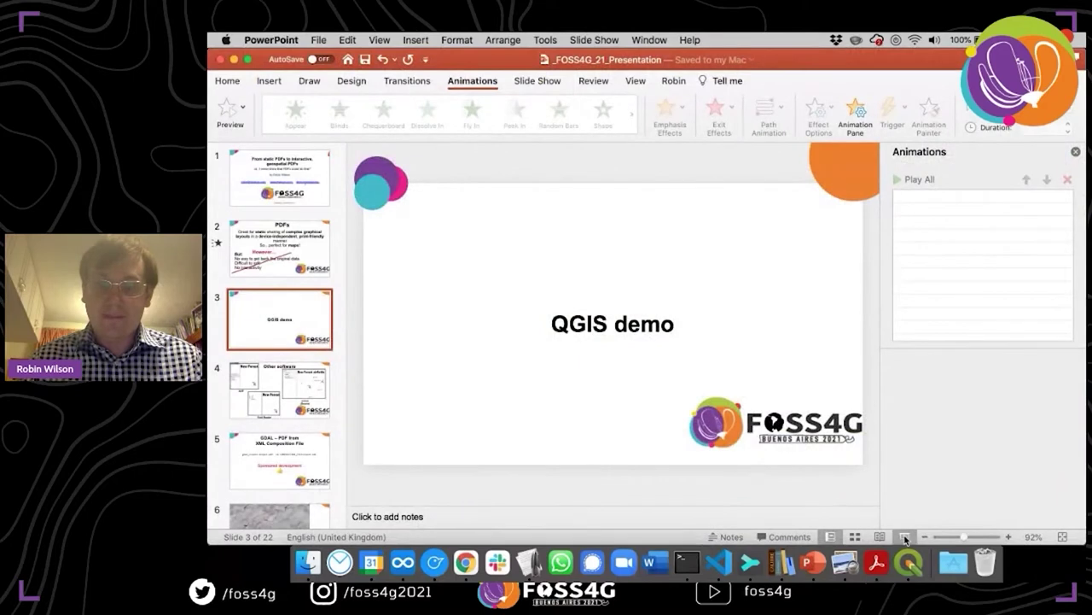
{"action": "left_click", "coordinate": [905, 537]}
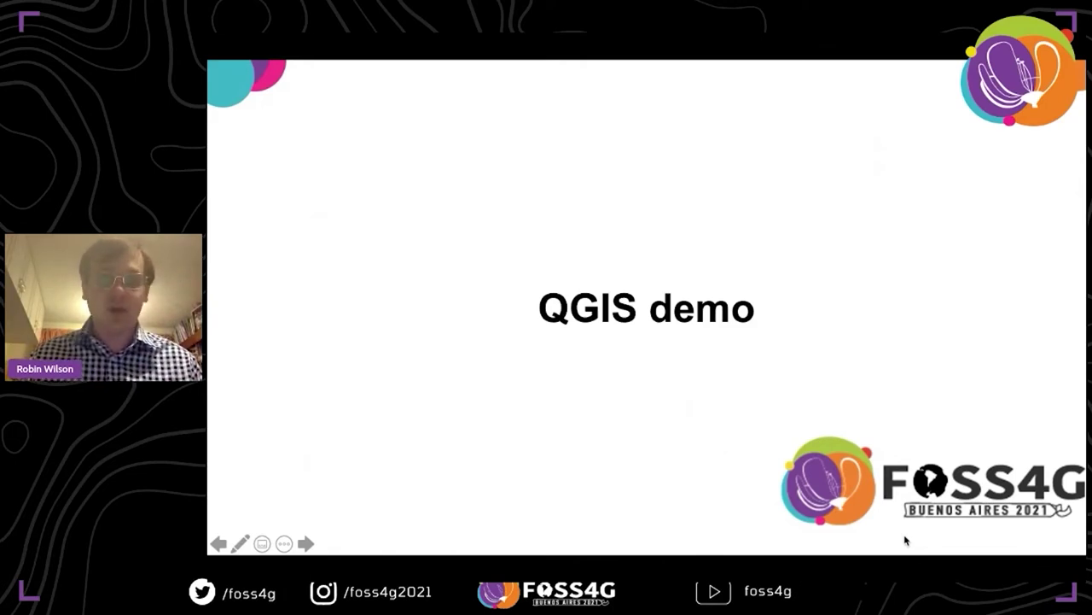
{"action": "key", "text": "Right"}
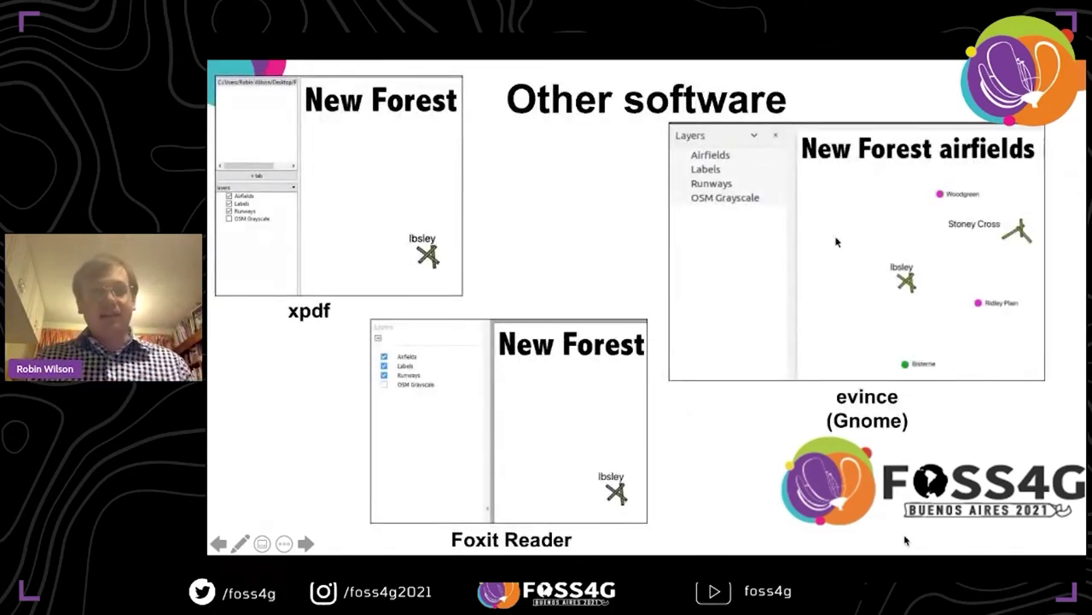